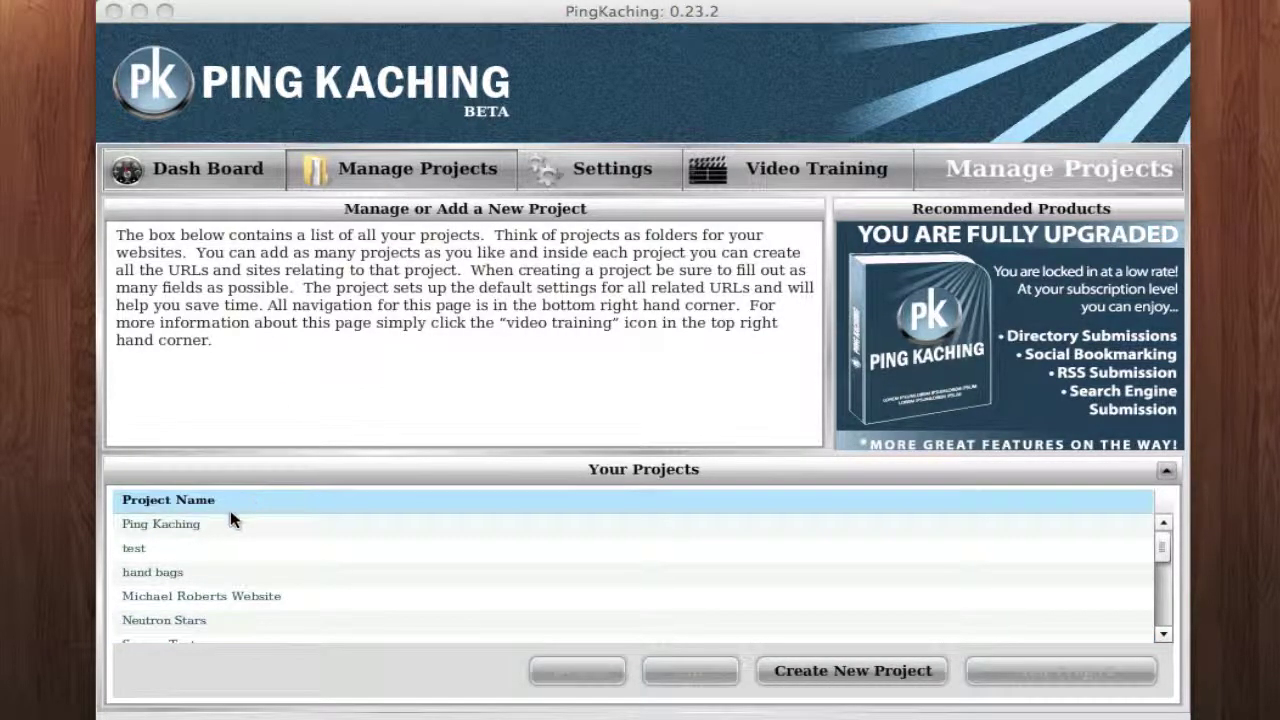
# - Open the Ping Kaching project's list of URLs
pyautogui.scroll(-5, 230, 515)
pyautogui.scroll(5, 215, 570)
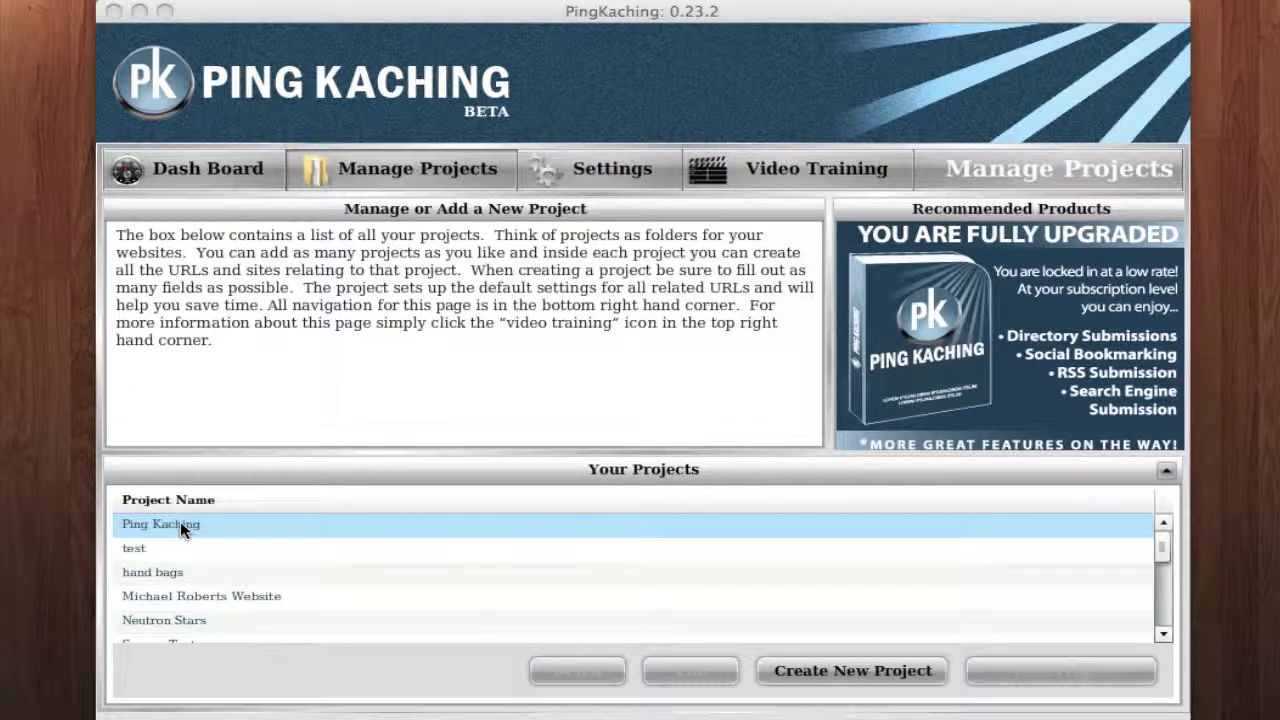
pyautogui.doubleClick(188, 532)
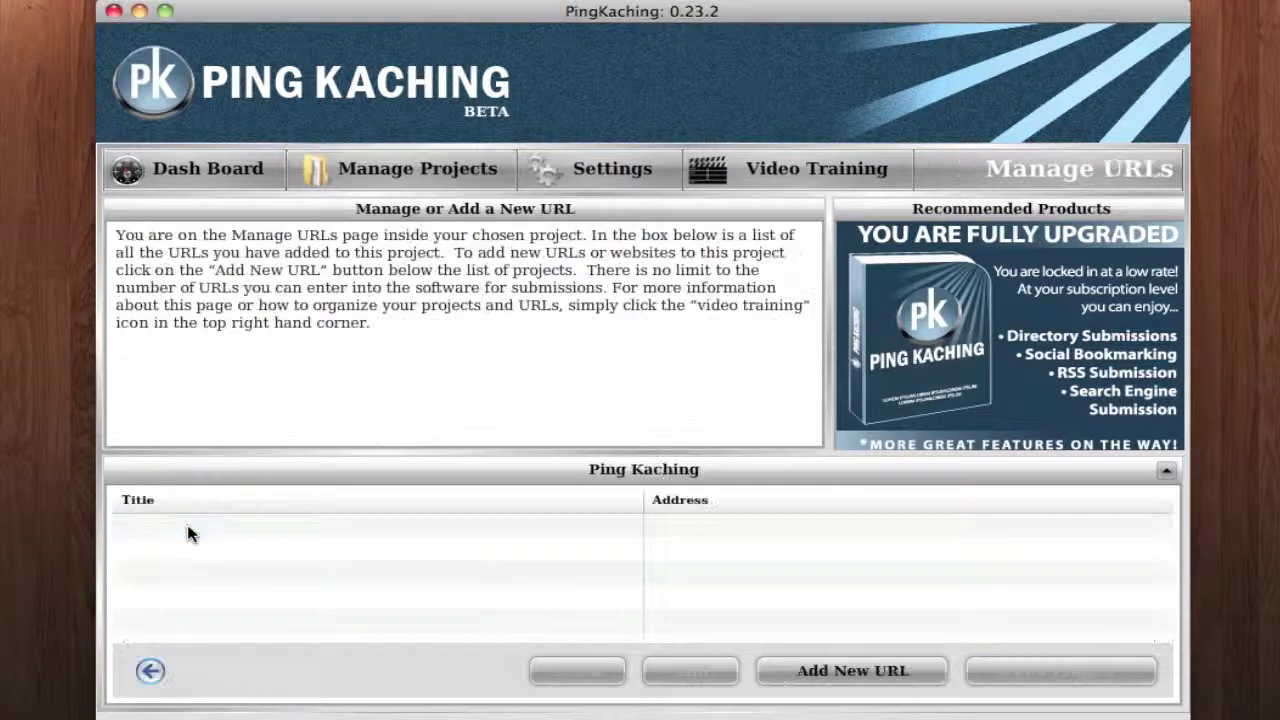
# - Add a new URL entry titled 'FB Fanpage PK' and move to the URL address field
pyautogui.click(824, 670)
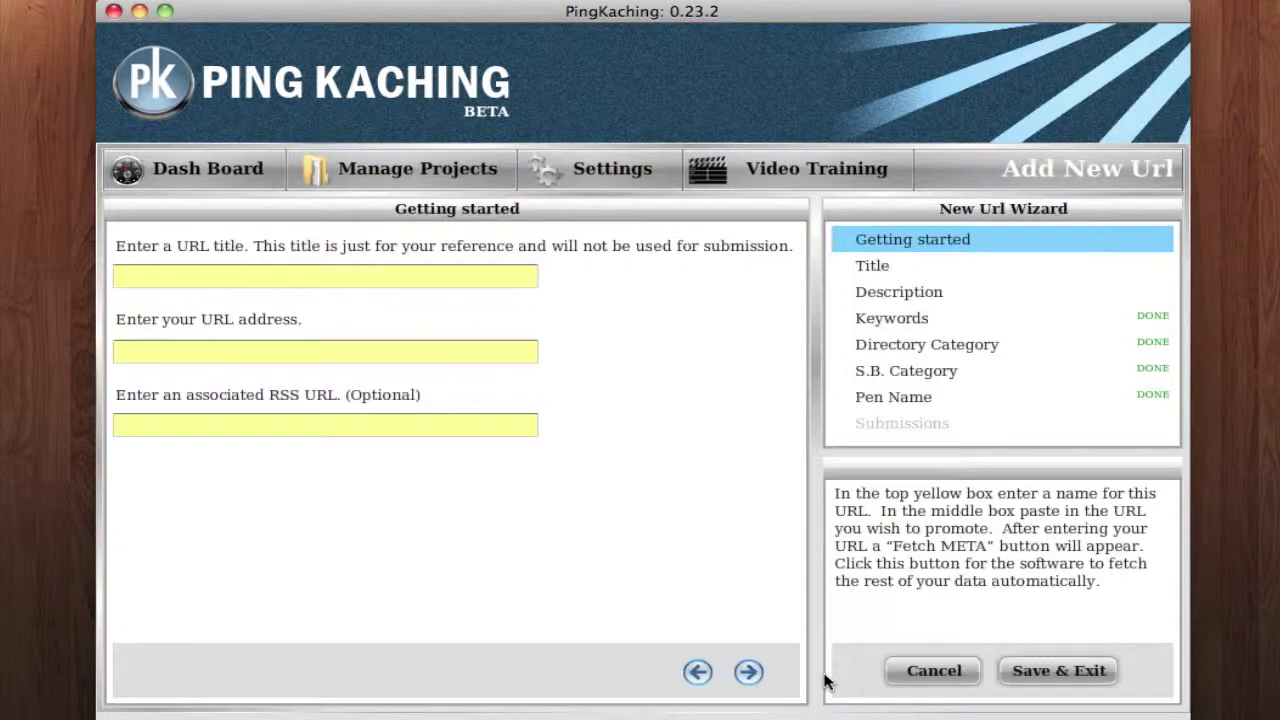
pyautogui.click(336, 280)
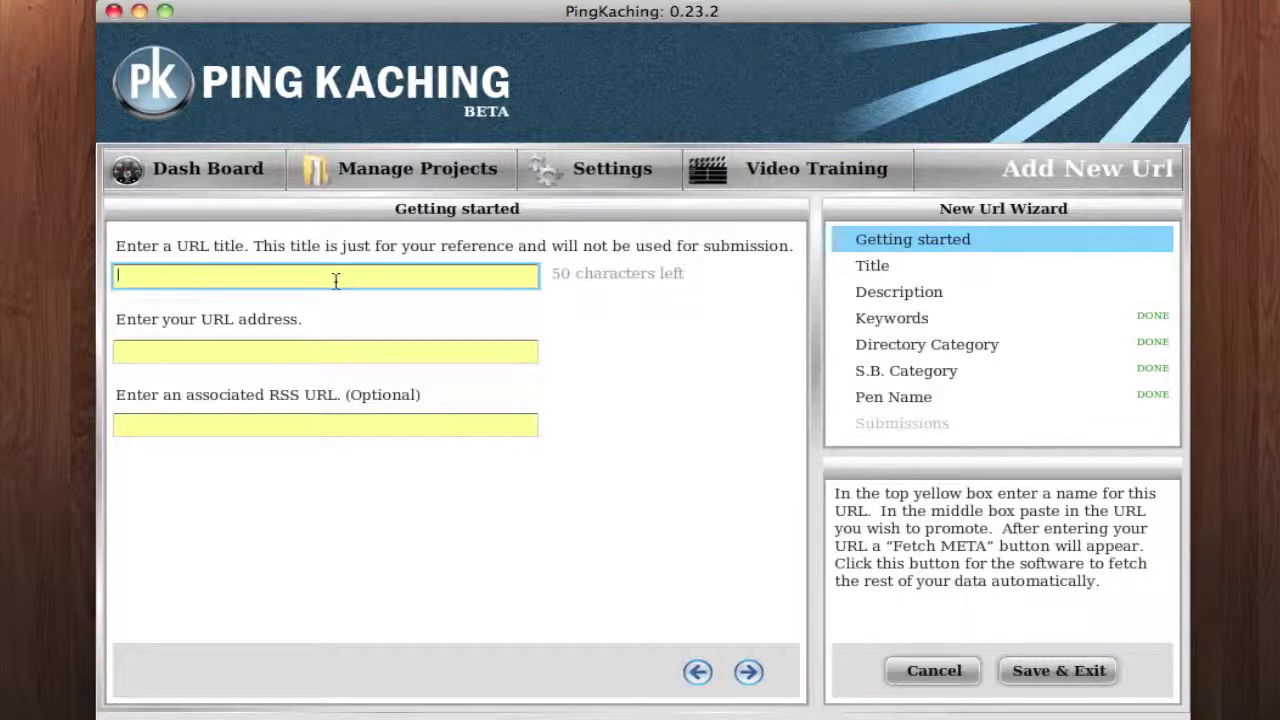
pyautogui.write('FB Fanpage PK')
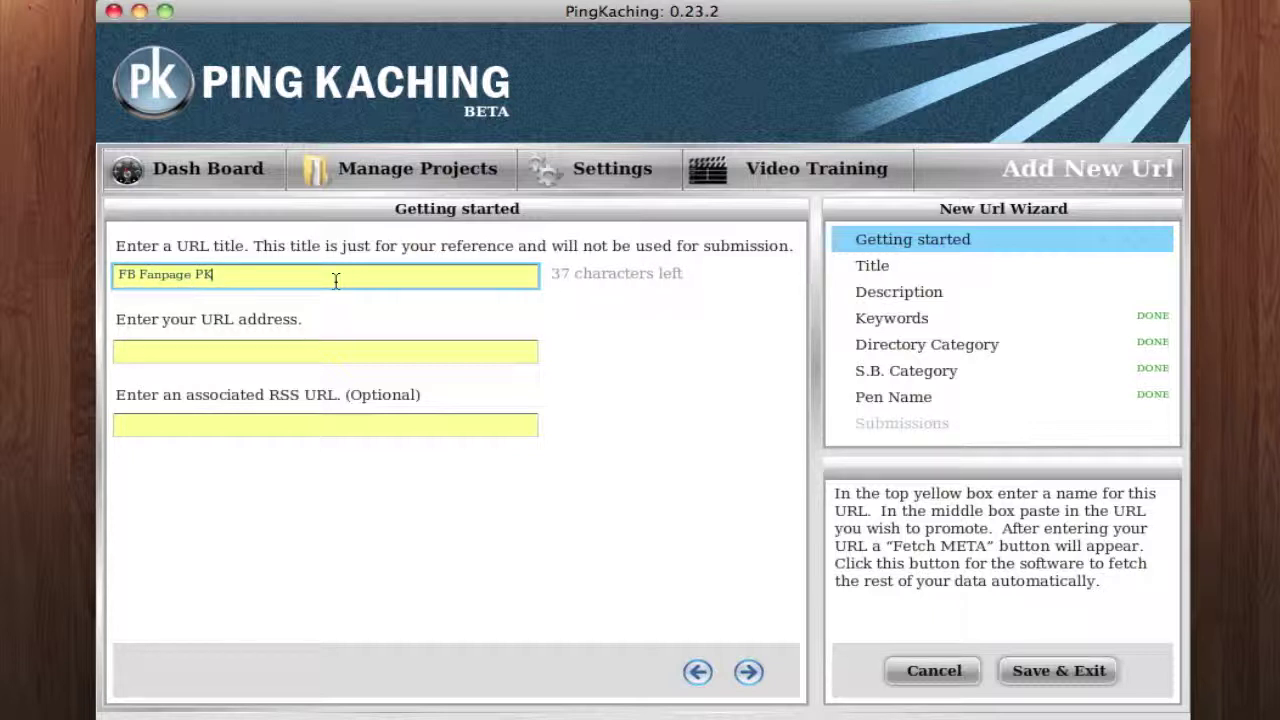
pyautogui.press('Tab')
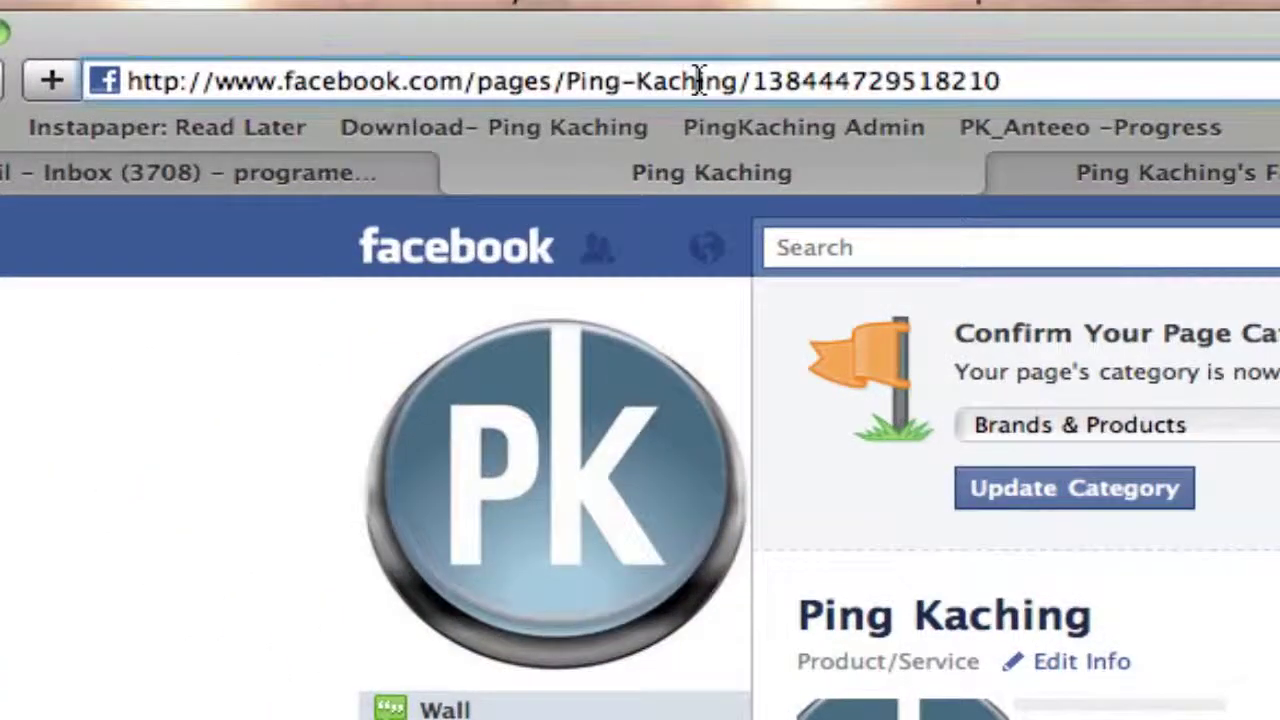
# - Copy the Facebook fan page's address from Safari and paste it into the wizard's URL field
pyautogui.click(698, 80)
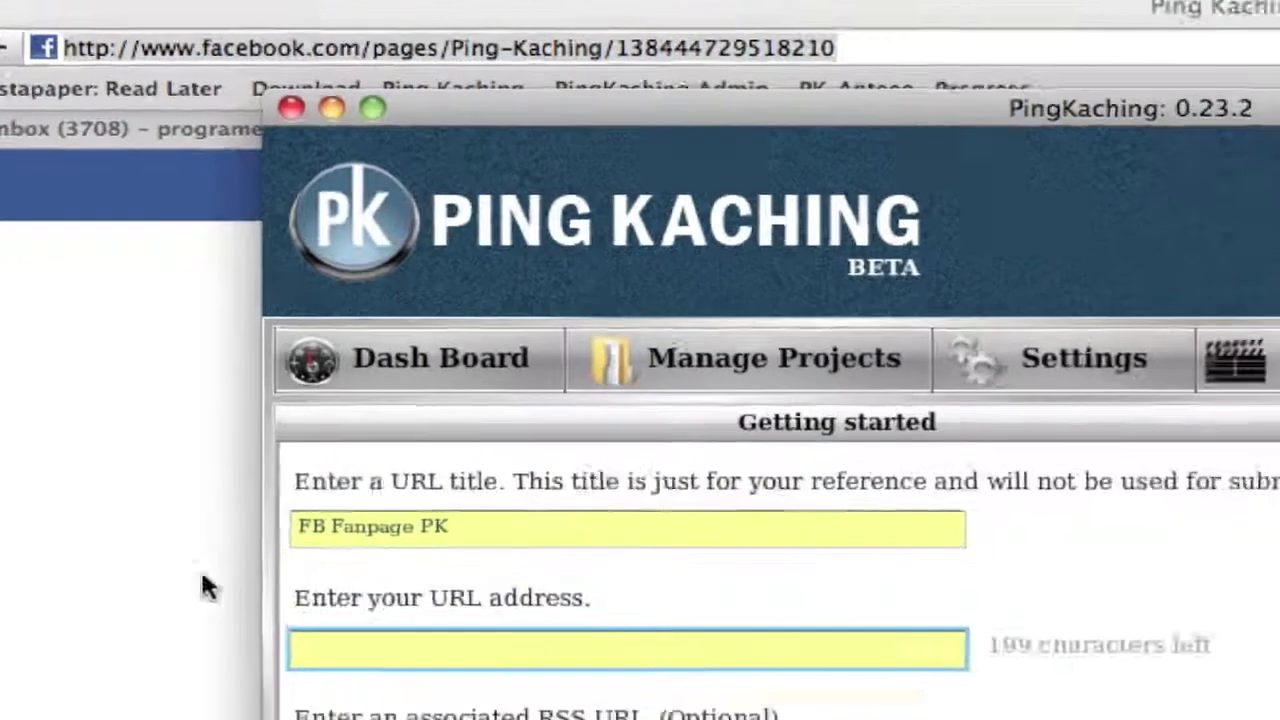
pyautogui.press('super+v')
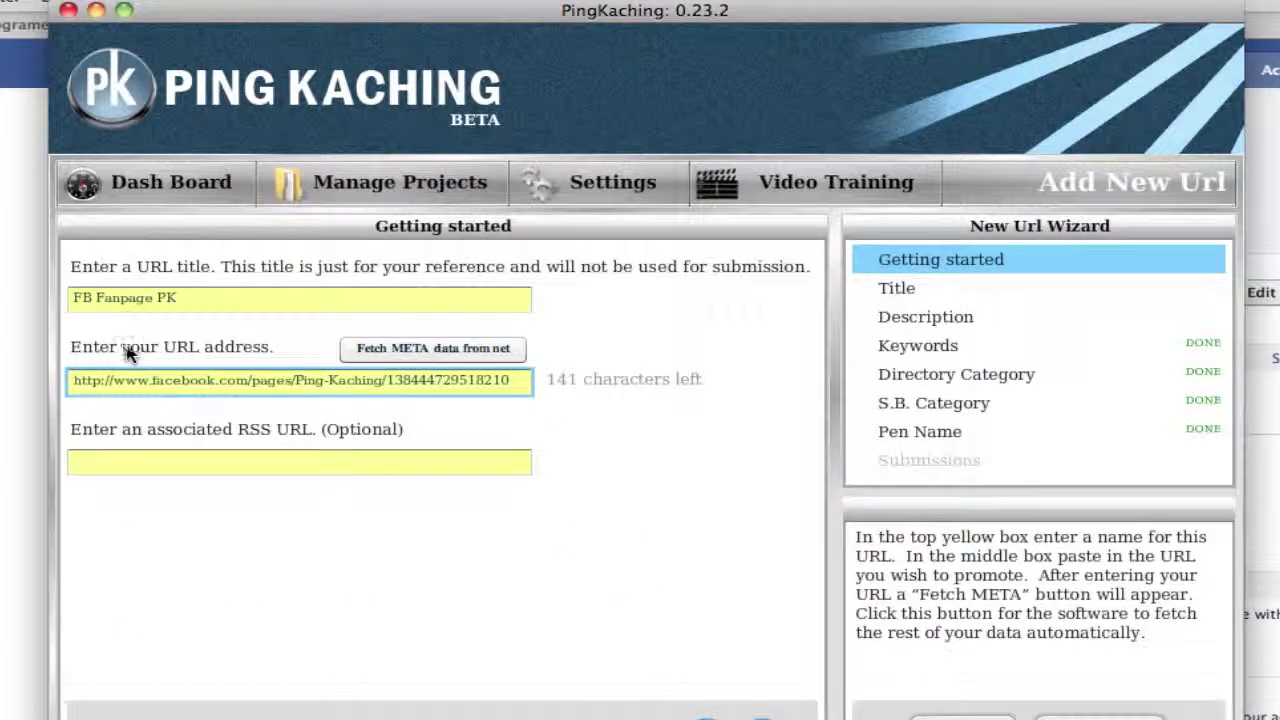
pyautogui.click(368, 352)
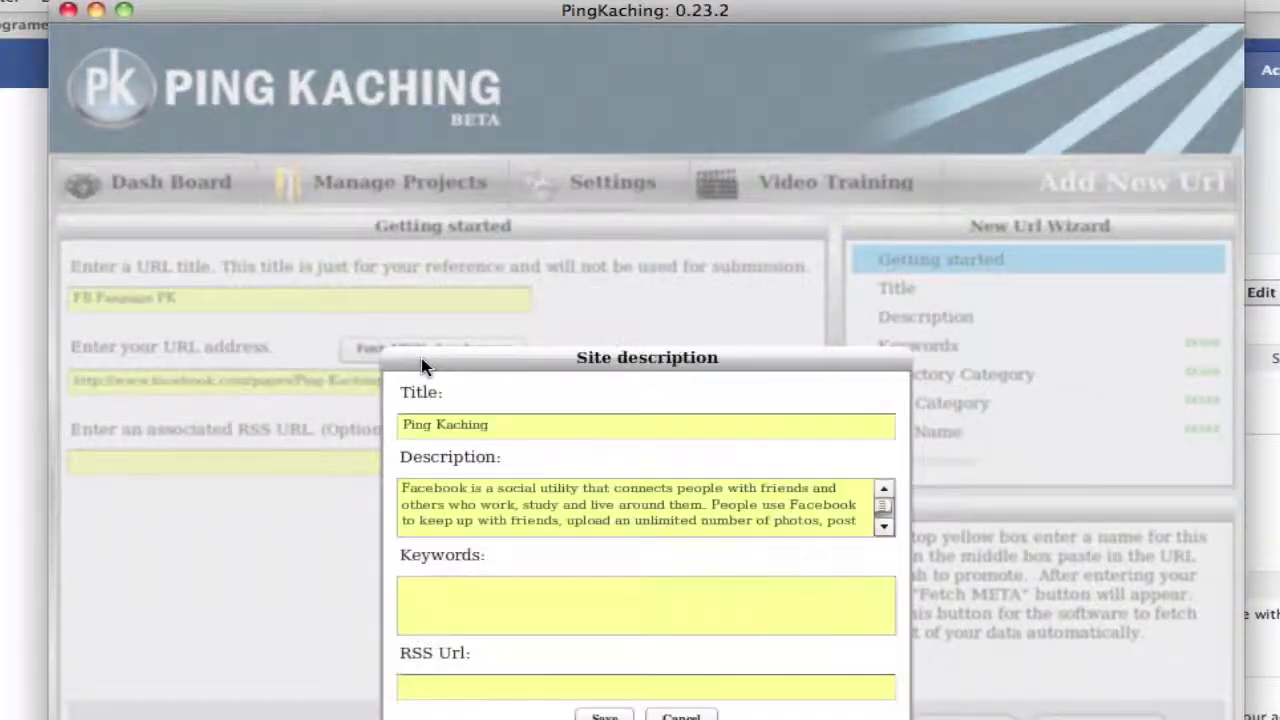
pyautogui.click(494, 609)
pyautogui.moveTo(515, 504); pyautogui.dragTo(529, 449)
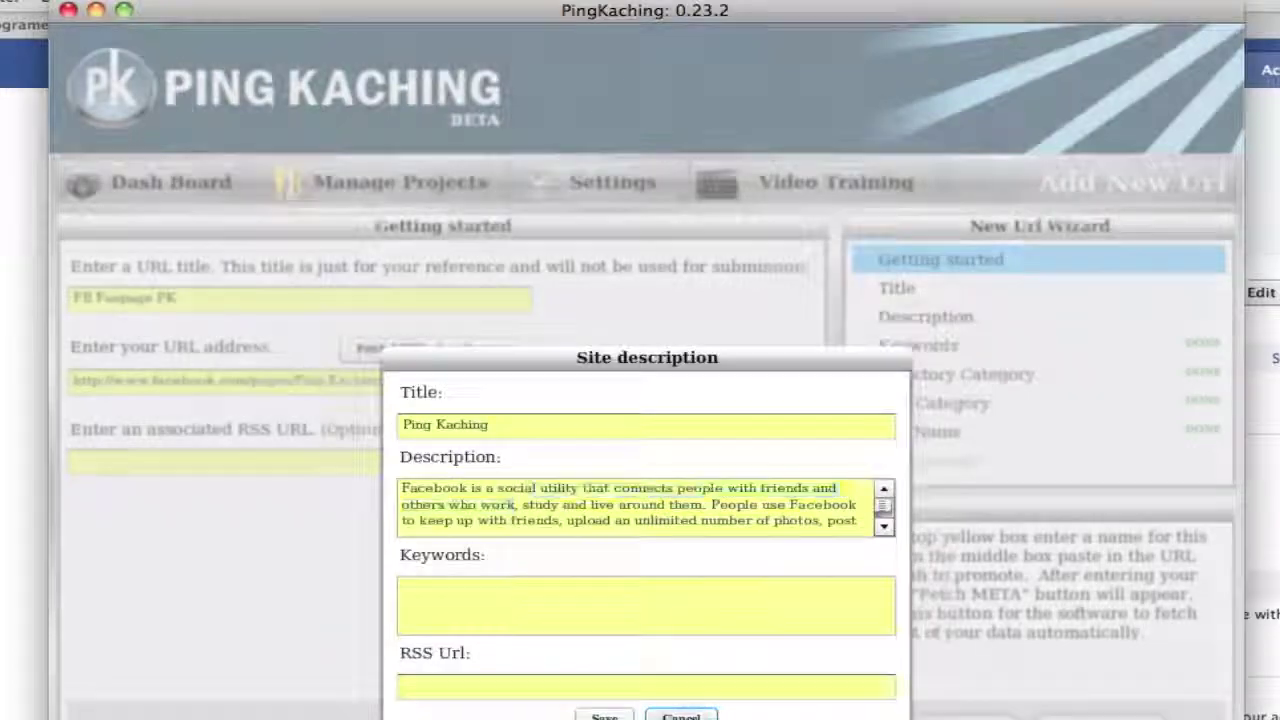
pyautogui.press('Escape')
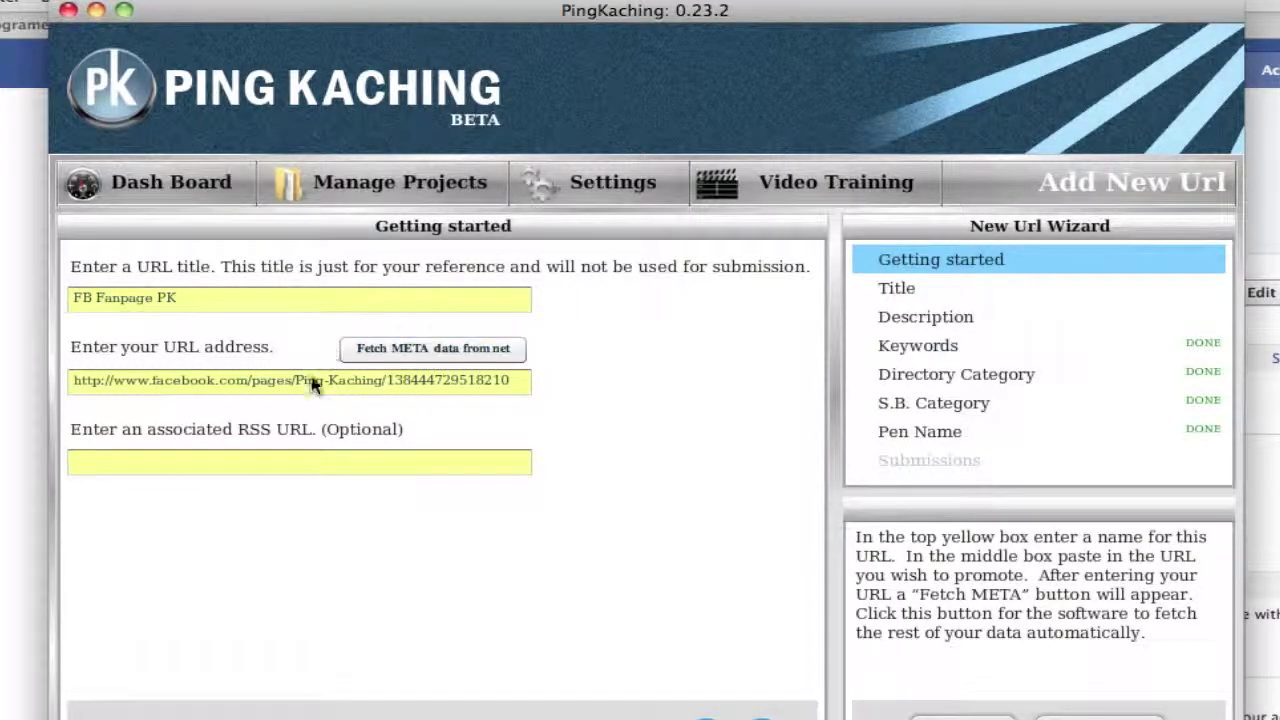
# - Place the cursor in the RSS URL field, then browse the Ping Kaching Facebook wall
pyautogui.click(309, 459)
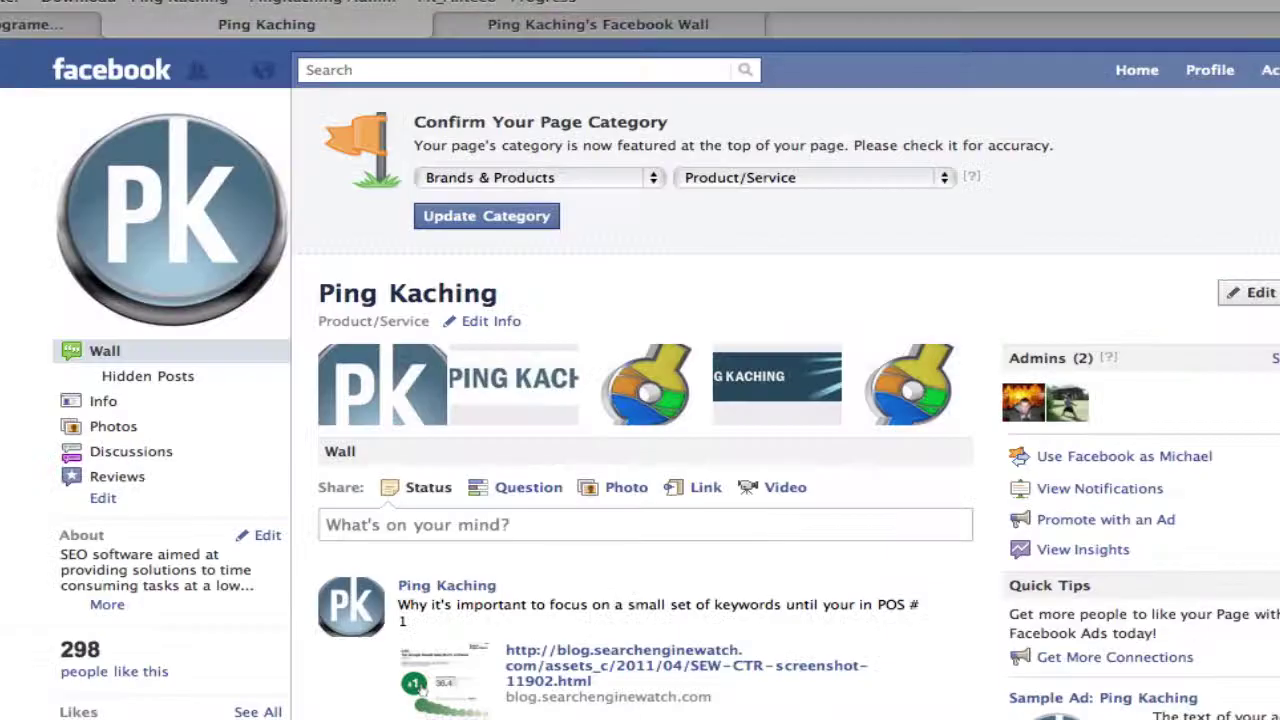
pyautogui.scroll(-10, 640, 400)
pyautogui.scroll(-1, 350, 462)
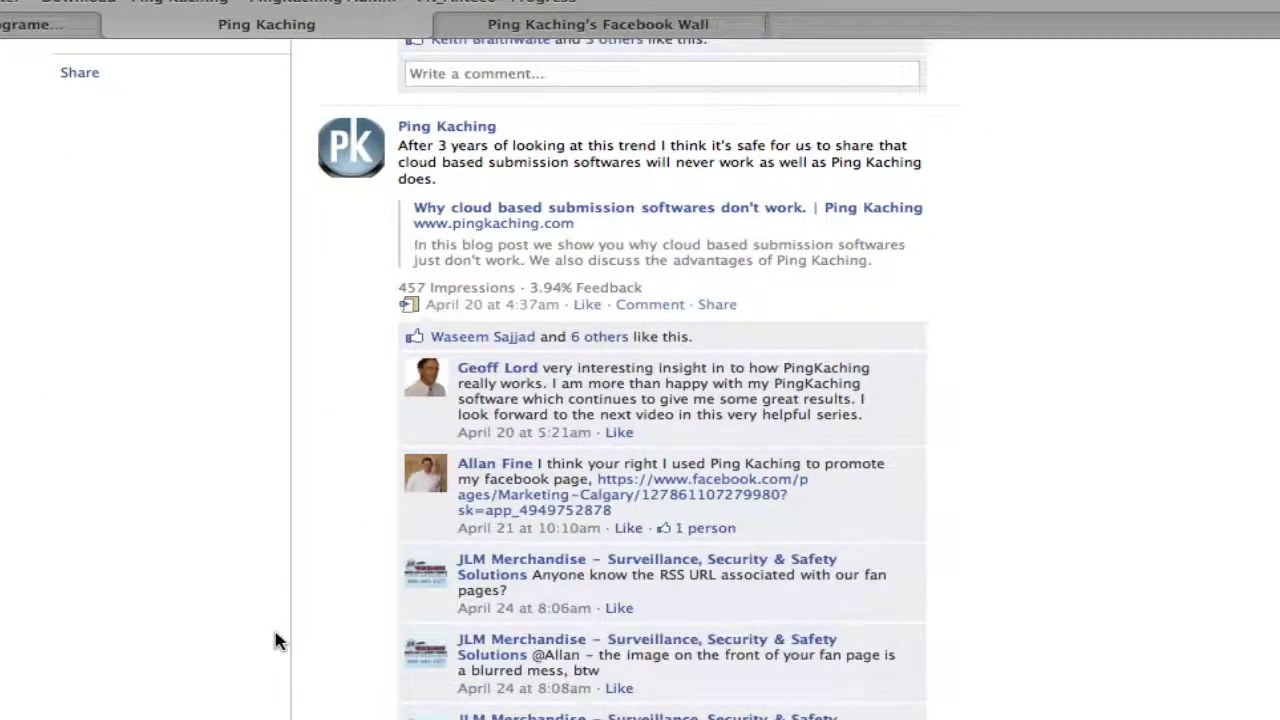
pyautogui.scroll(15, 278, 640)
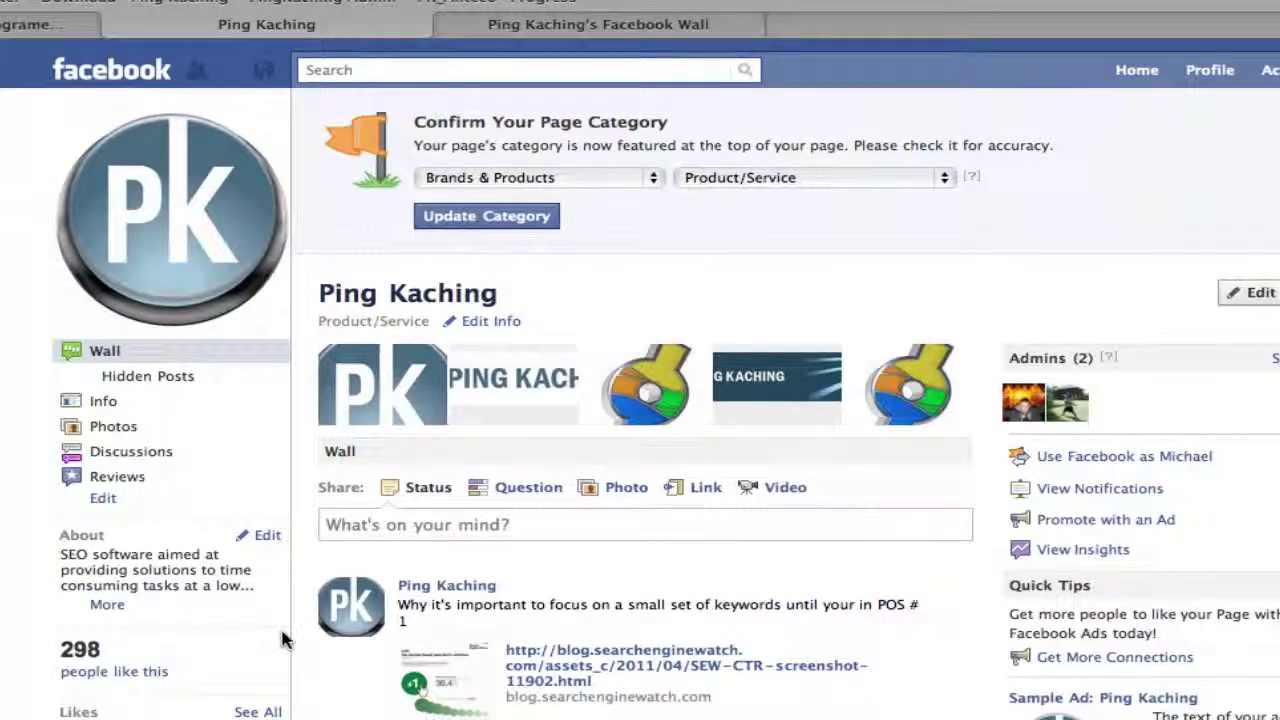
pyautogui.moveTo(460, 404)
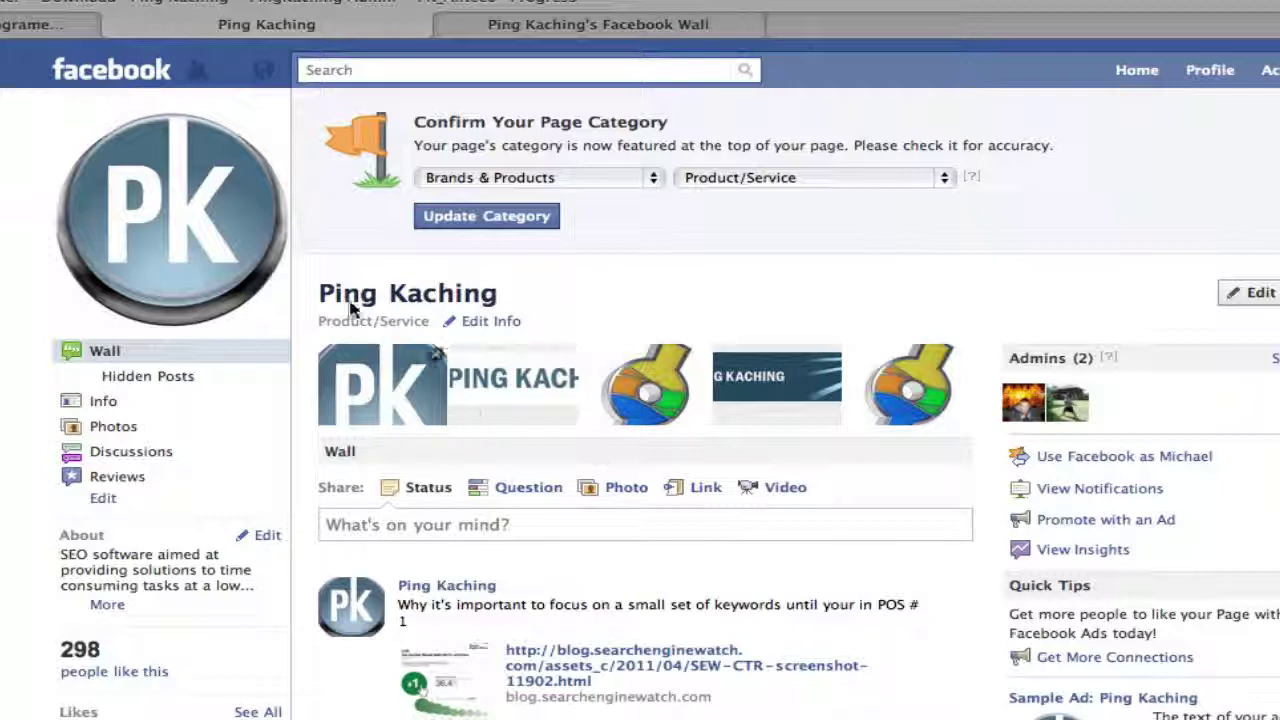
pyautogui.moveTo(269, 217)
pyautogui.press('super+Tab')
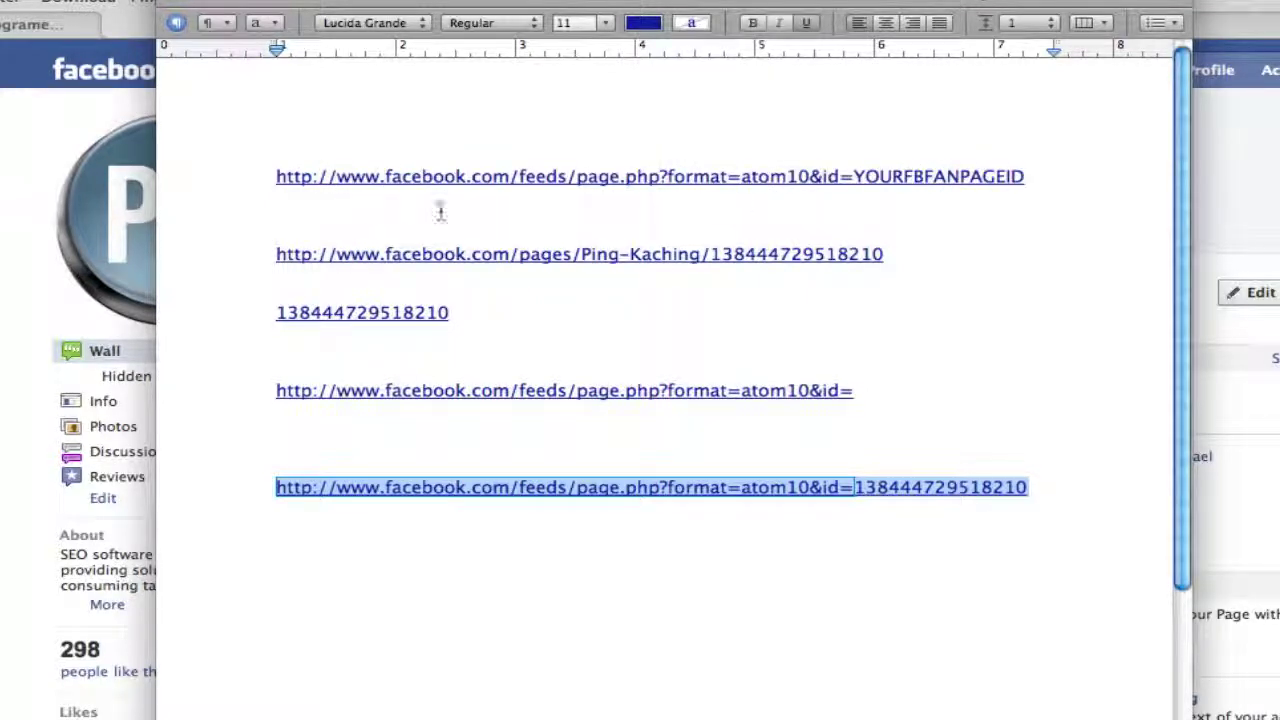
pyautogui.tripleClick(1094, 186)
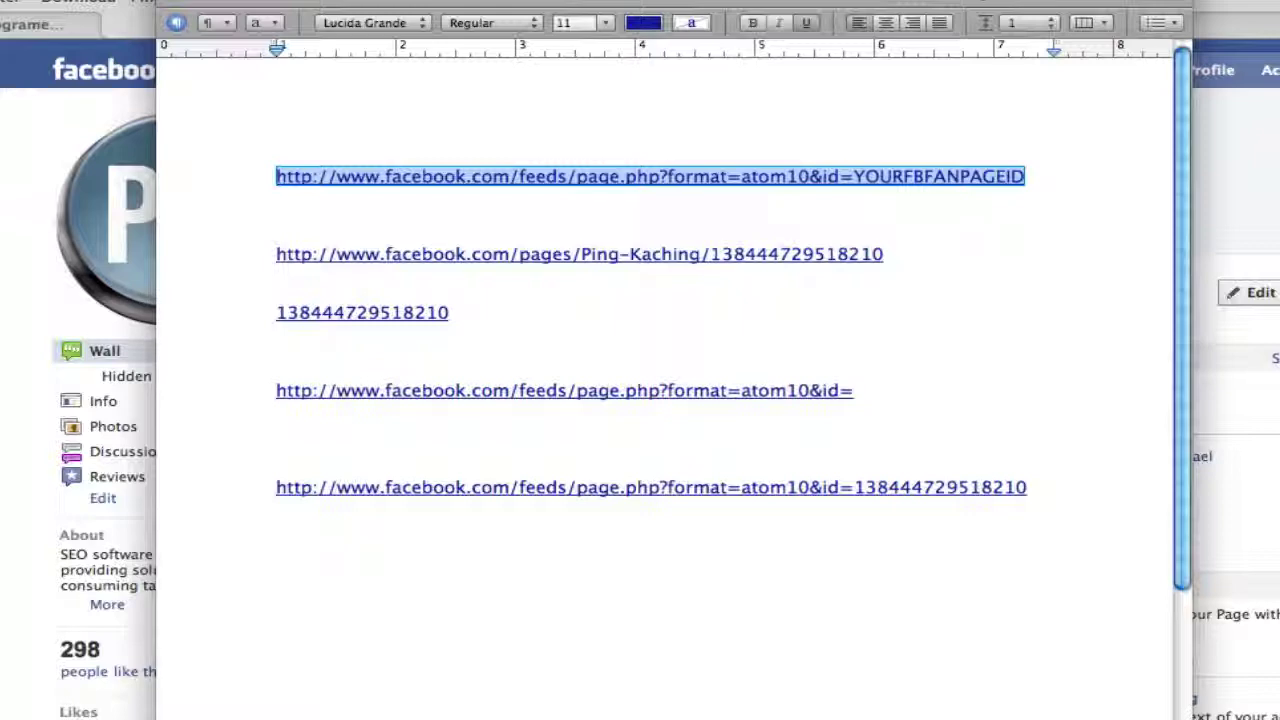
pyautogui.press('super+Tab')
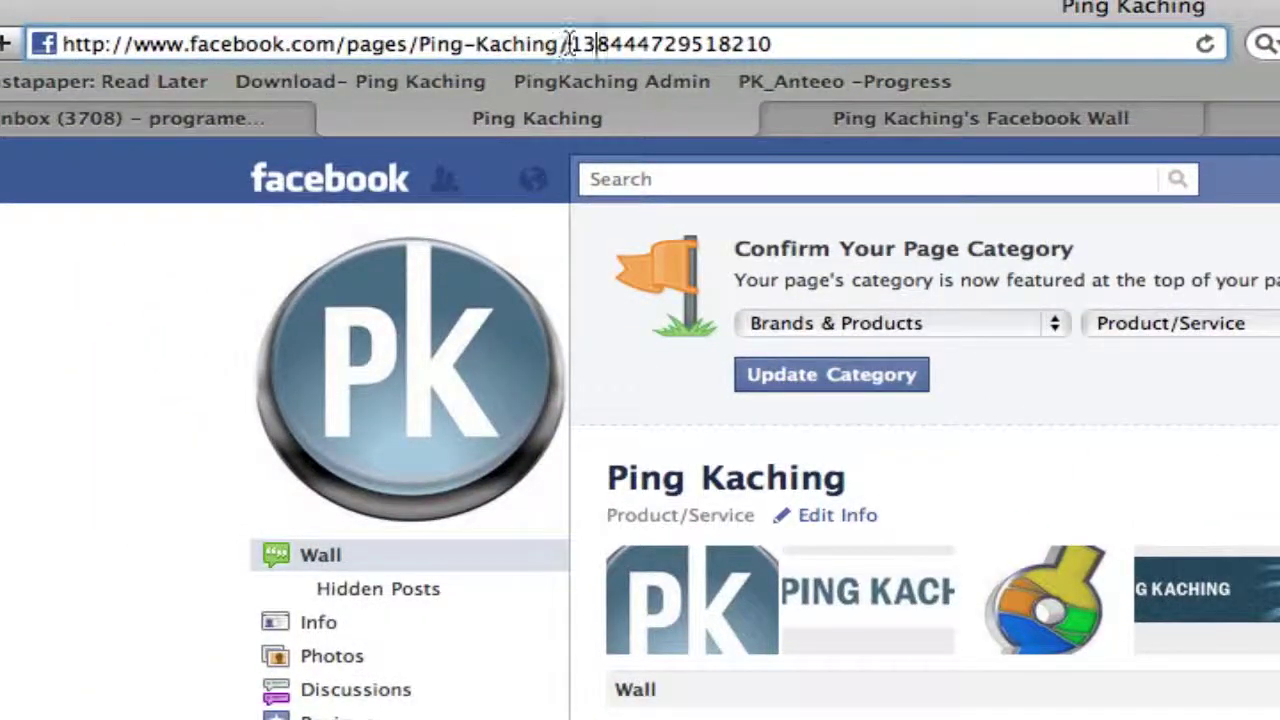
# - Highlight the fan page's numeric ID in the address bar and return to the Pages note
pyautogui.moveTo(568, 44); pyautogui.dragTo(780, 44)
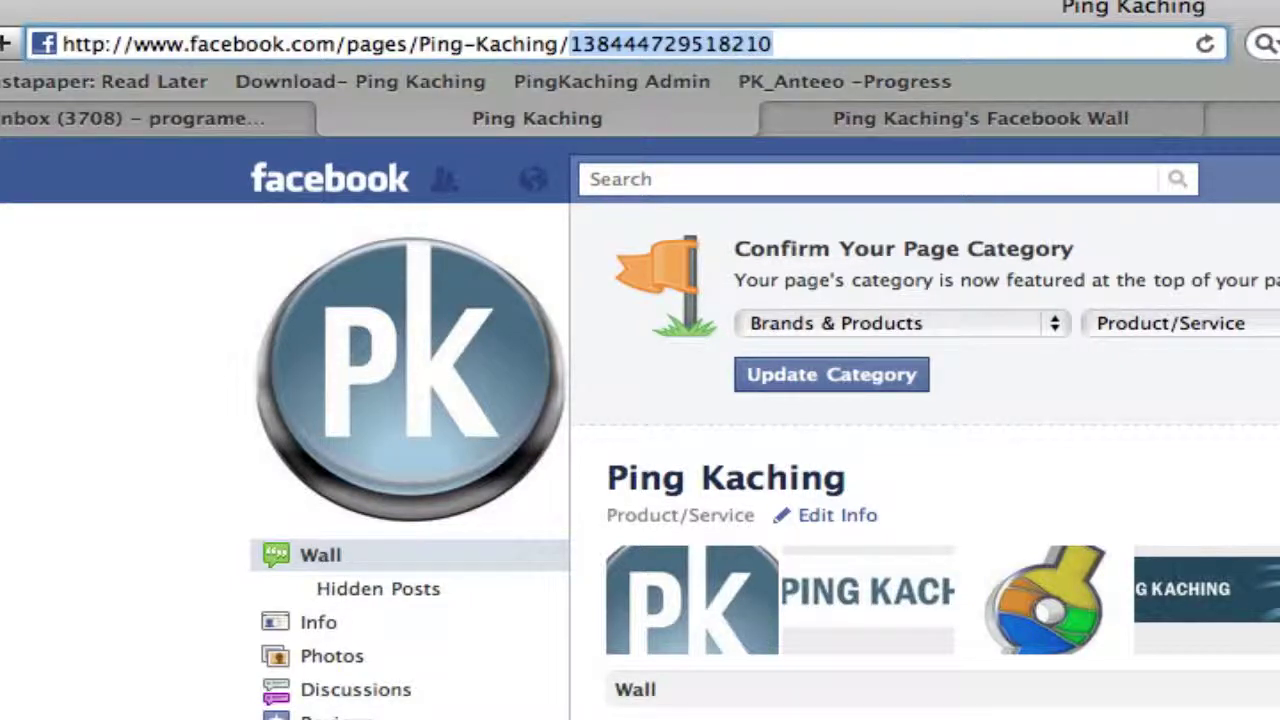
pyautogui.press('super+Tab')
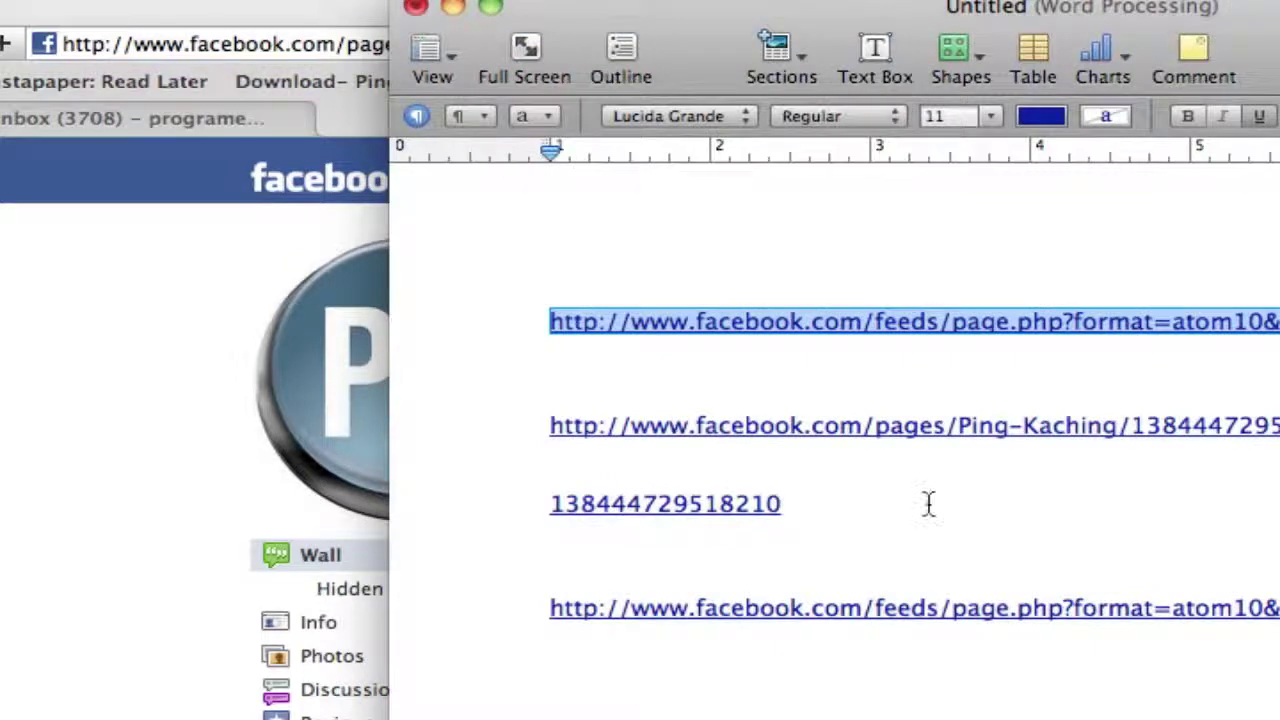
pyautogui.moveTo(636, 367); pyautogui.dragTo(434, 371)
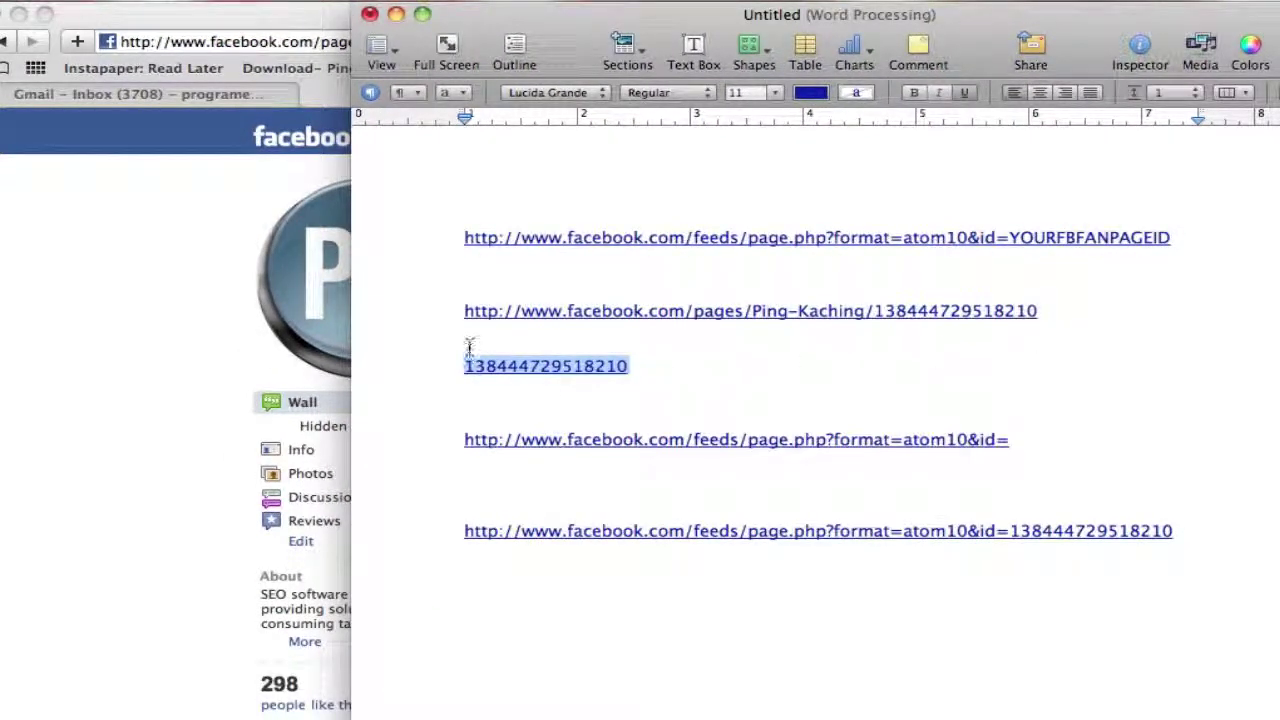
pyautogui.moveTo(452, 316); pyautogui.dragTo(1024, 310)
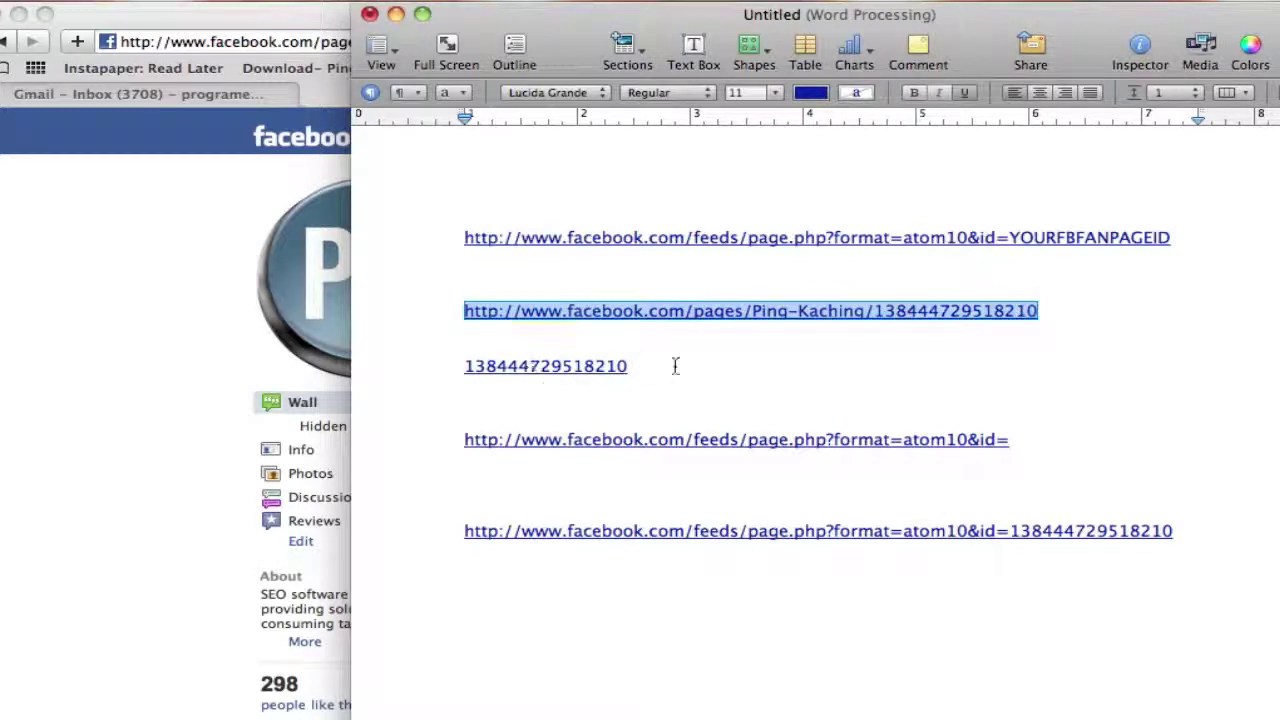
pyautogui.moveTo(674, 366); pyautogui.dragTo(431, 374)
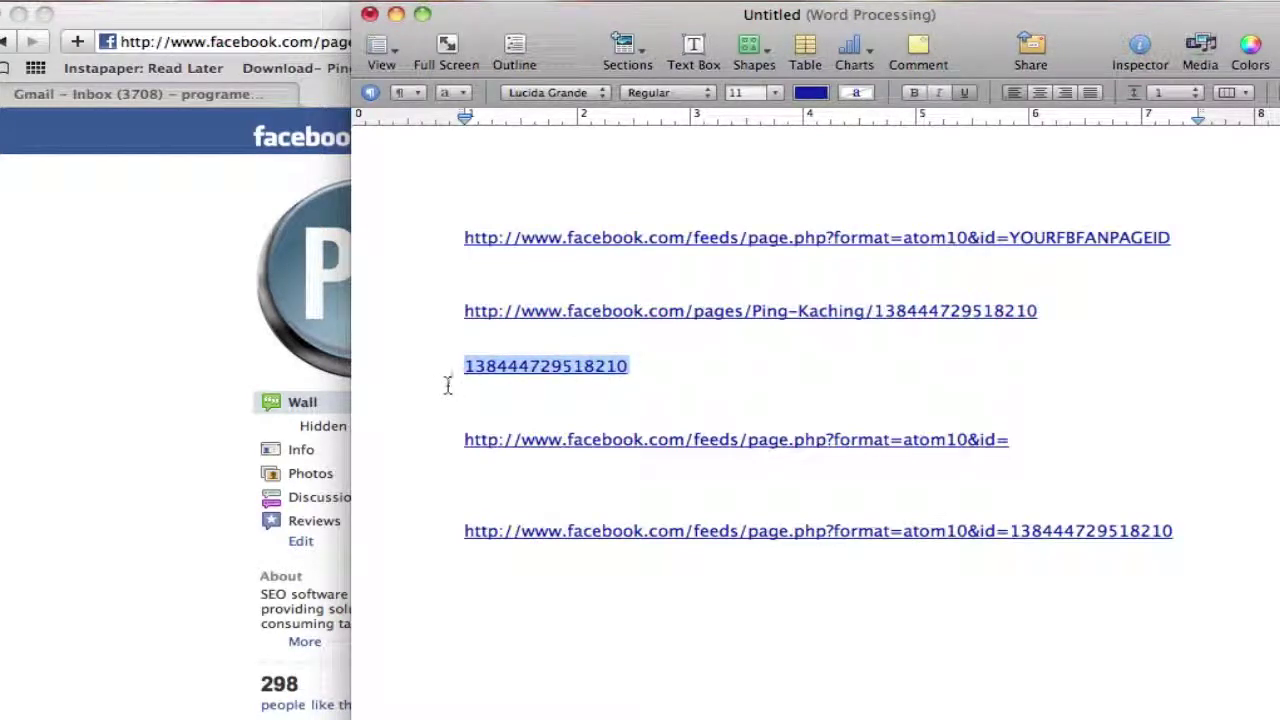
pyautogui.moveTo(443, 437); pyautogui.dragTo(1020, 434)
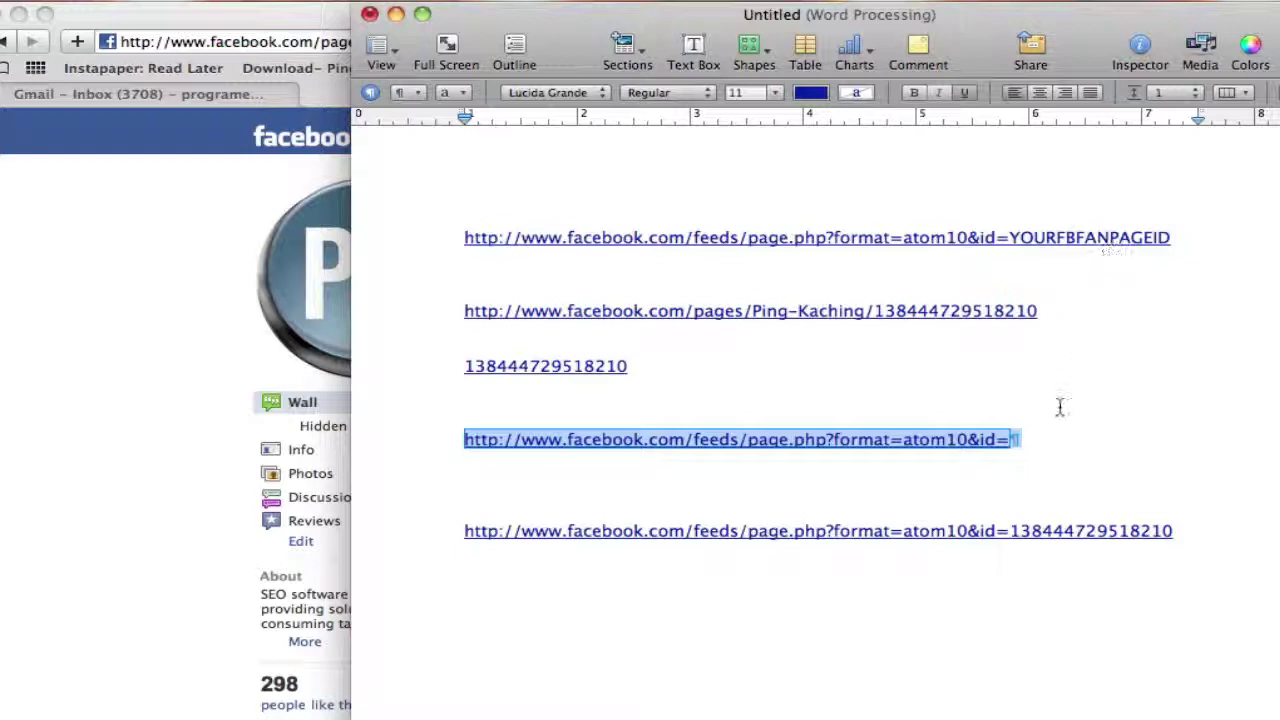
pyautogui.click(1057, 443)
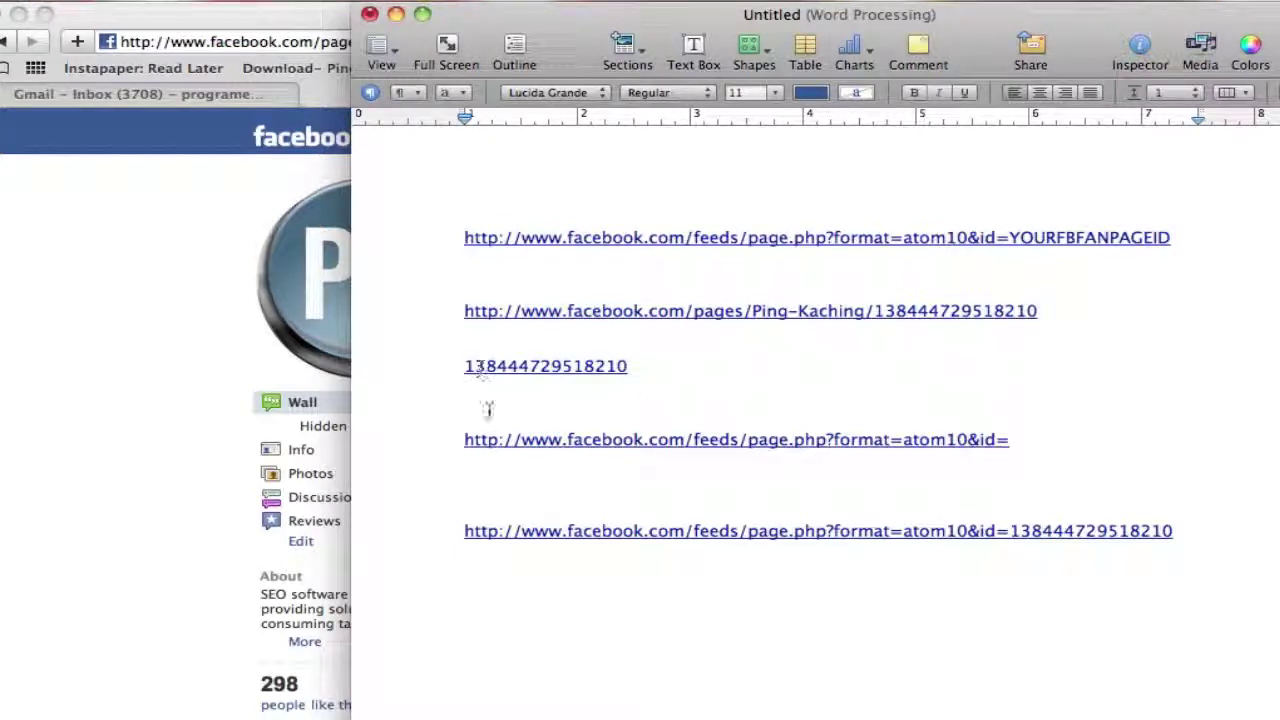
pyautogui.moveTo(1218, 532); pyautogui.dragTo(464, 532)
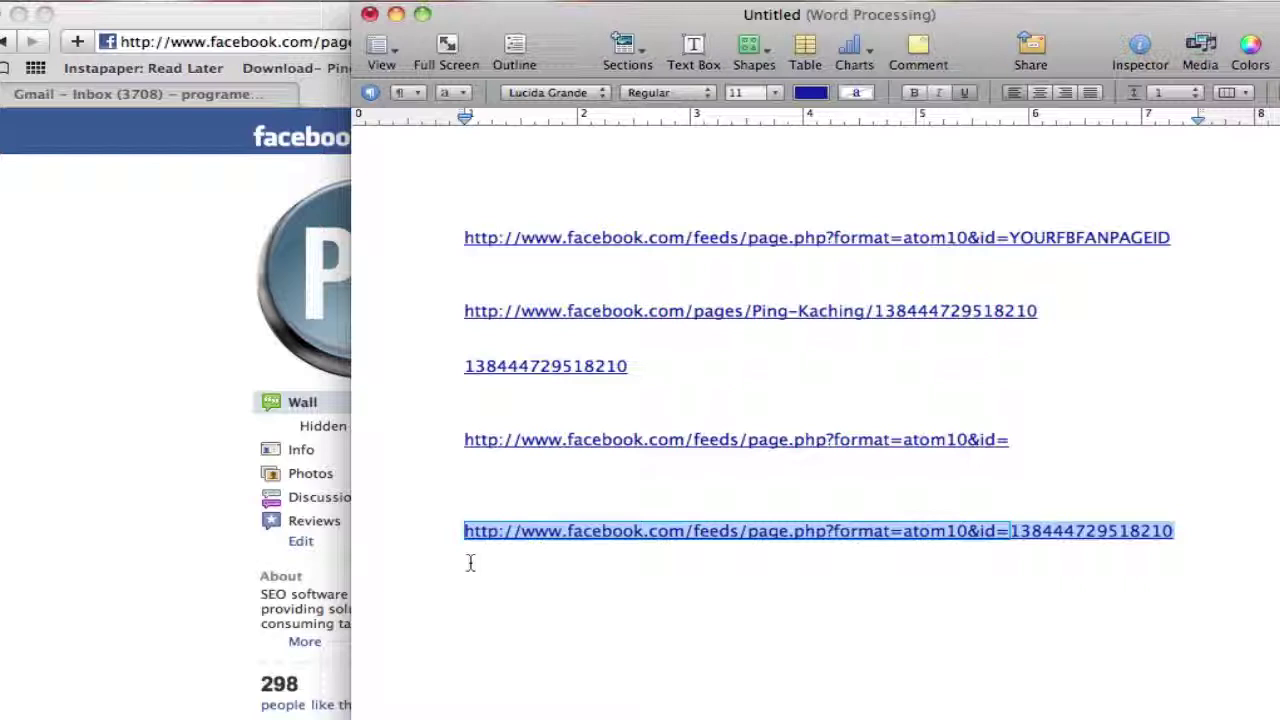
pyautogui.click(220, 491)
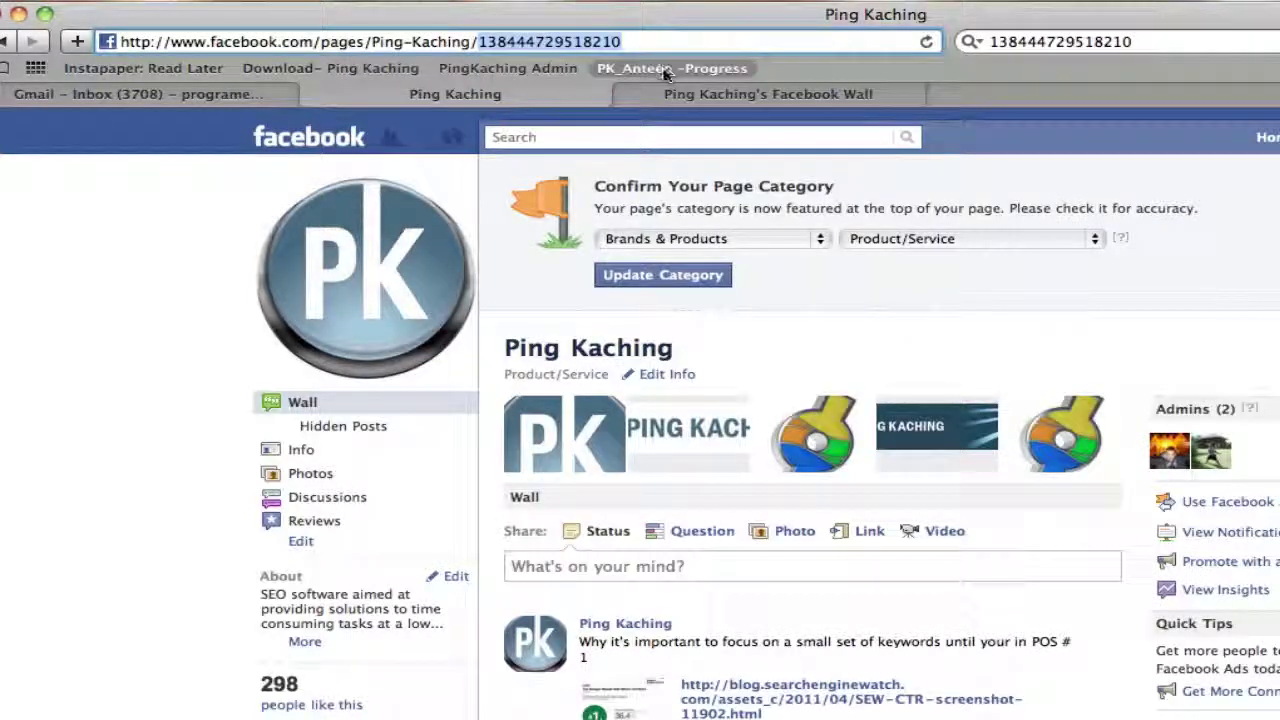
# - Open the Ping Kaching's Facebook Wall feed in Safari and copy its address
pyautogui.click(716, 93)
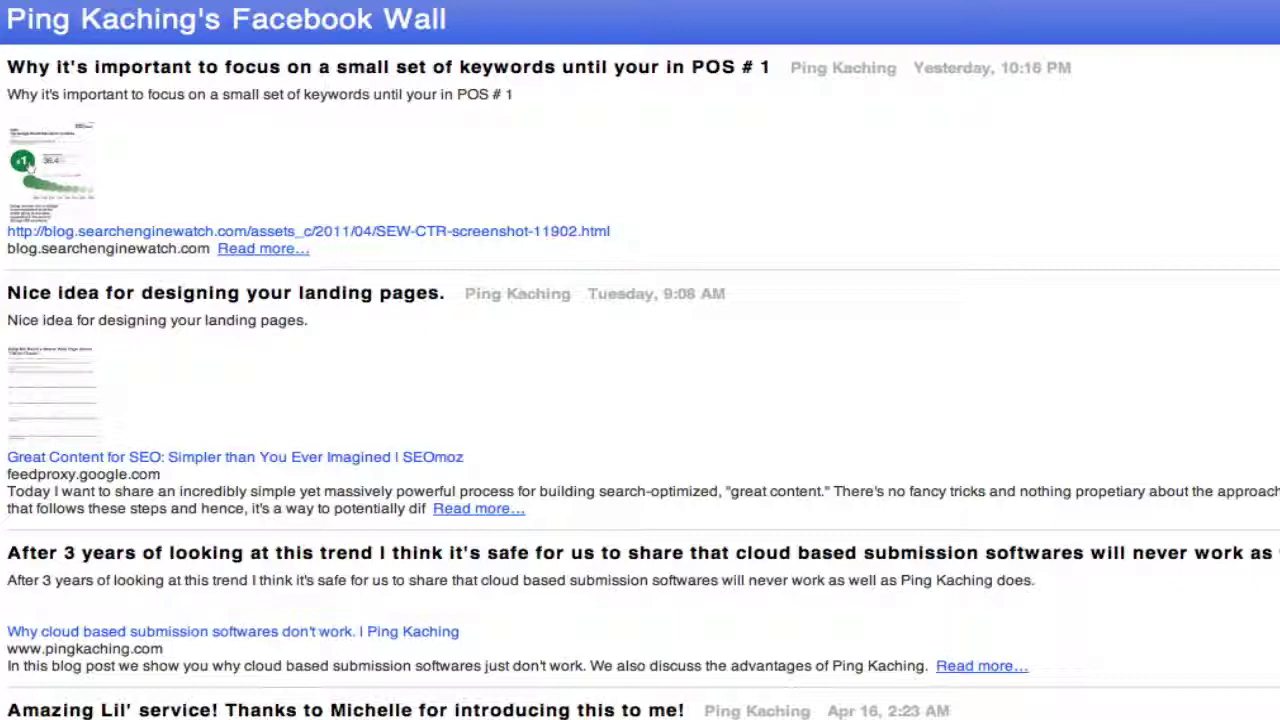
pyautogui.rightClick(448, 94)
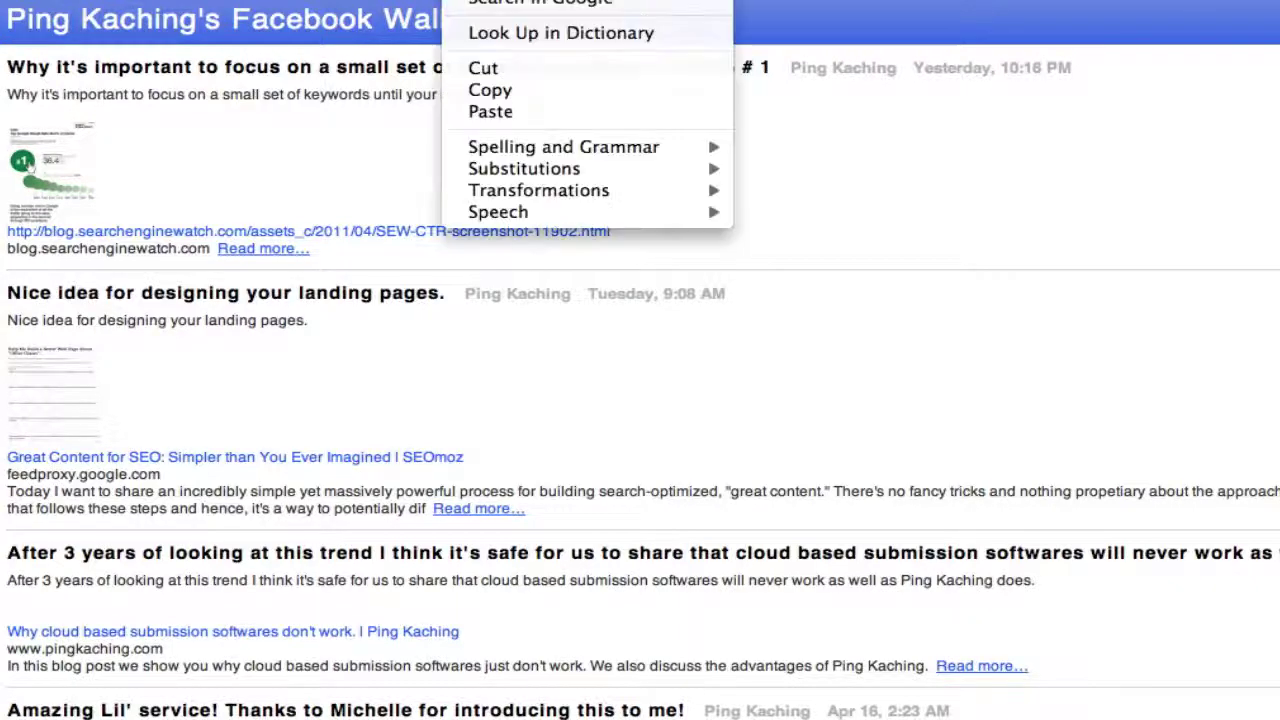
pyautogui.click(471, 89)
pyautogui.hotkey('alt', 'Tab')
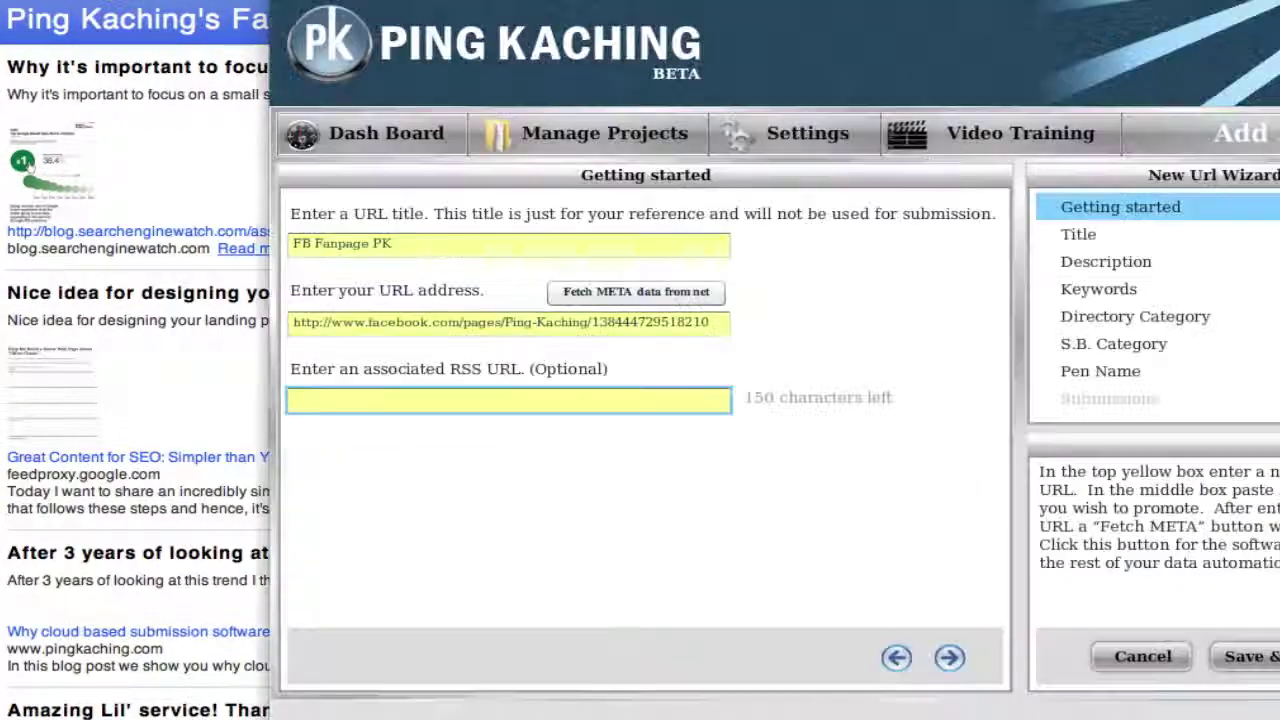
pyautogui.rightClick(398, 410)
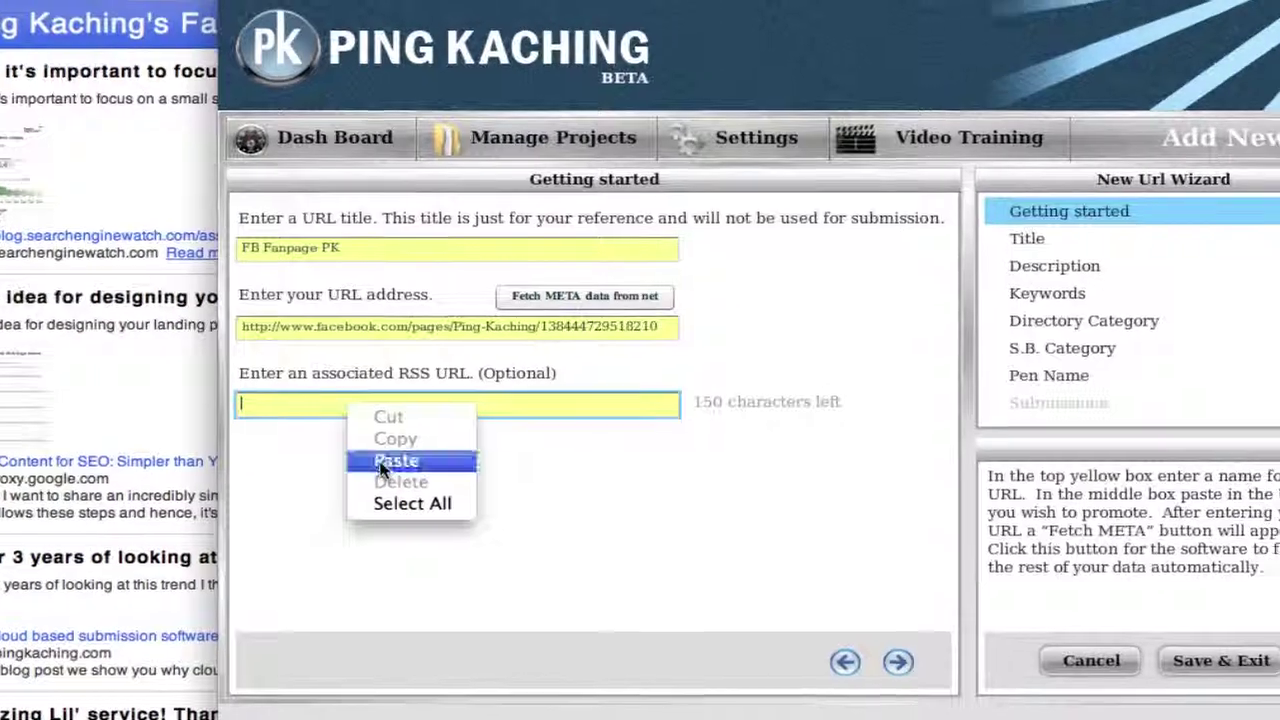
pyautogui.click(447, 456)
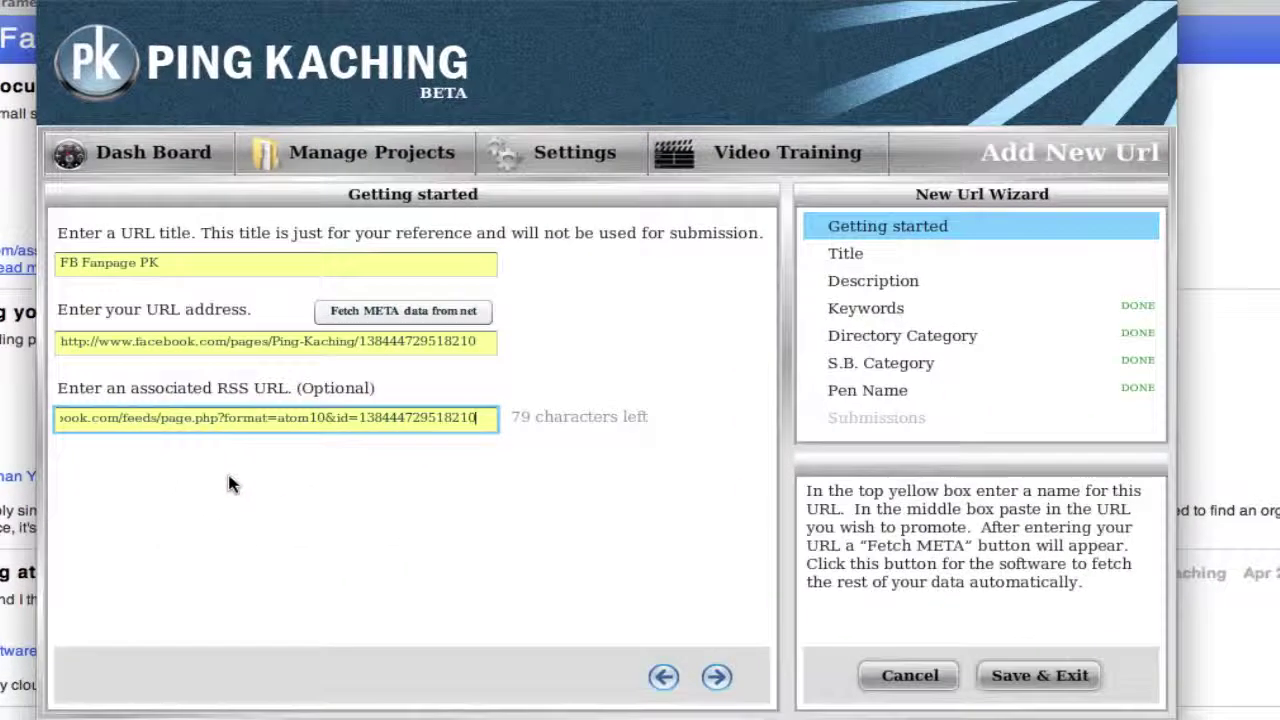
pyautogui.moveTo(480, 417); pyautogui.dragTo(54, 418)
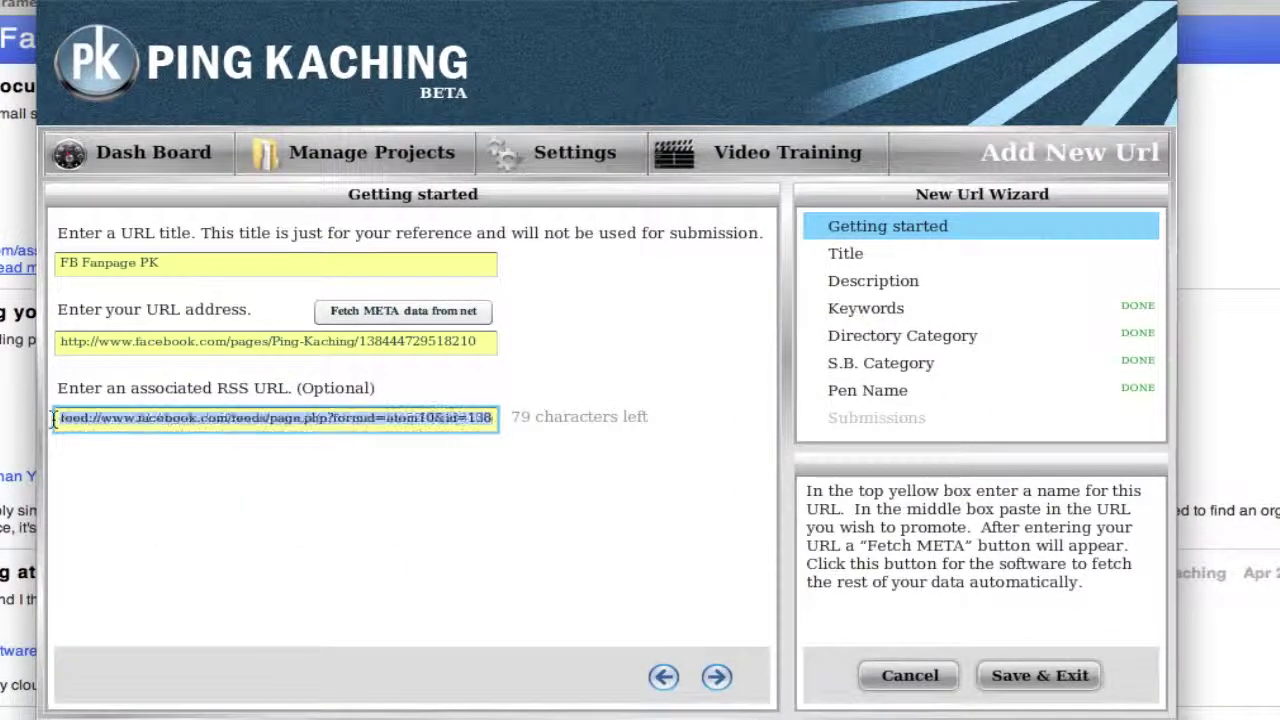
# - Step through Title, Description and Keywords, dismiss the missing-title warning, and return to Getting started
pyautogui.click(962, 268)
pyautogui.click(956, 284)
pyautogui.click(944, 313)
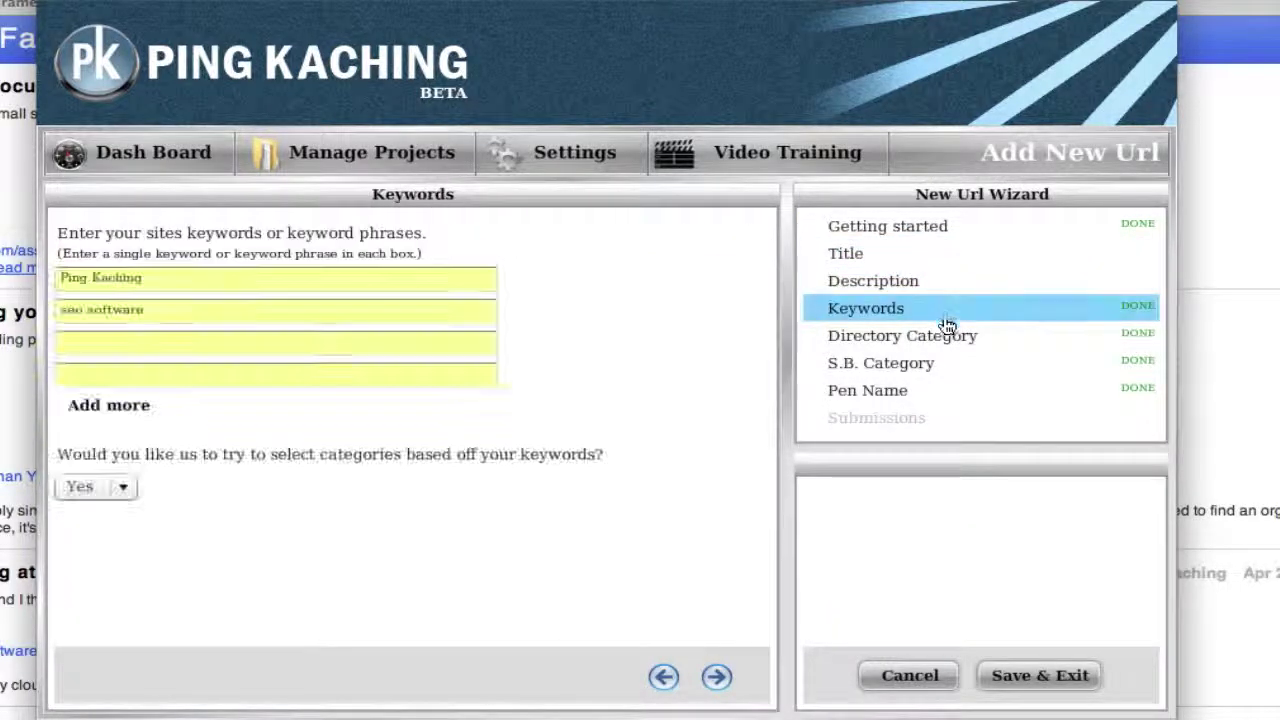
pyautogui.click(906, 417)
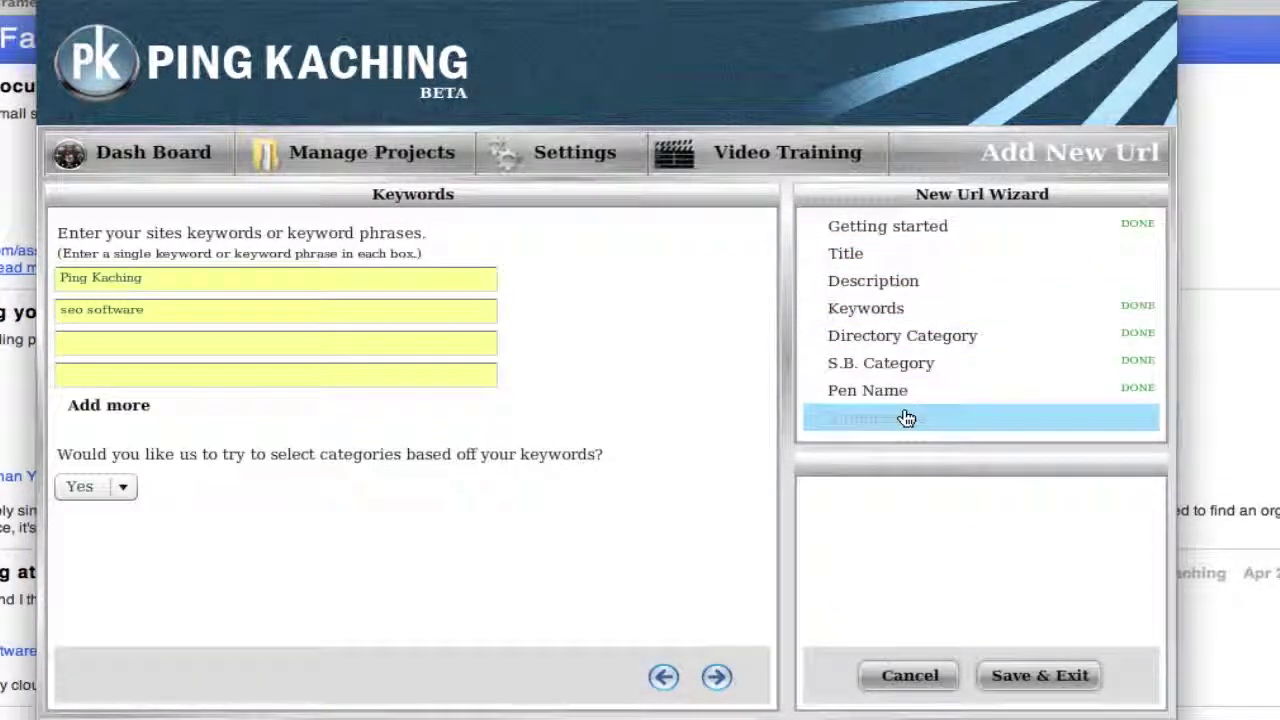
pyautogui.click(628, 401)
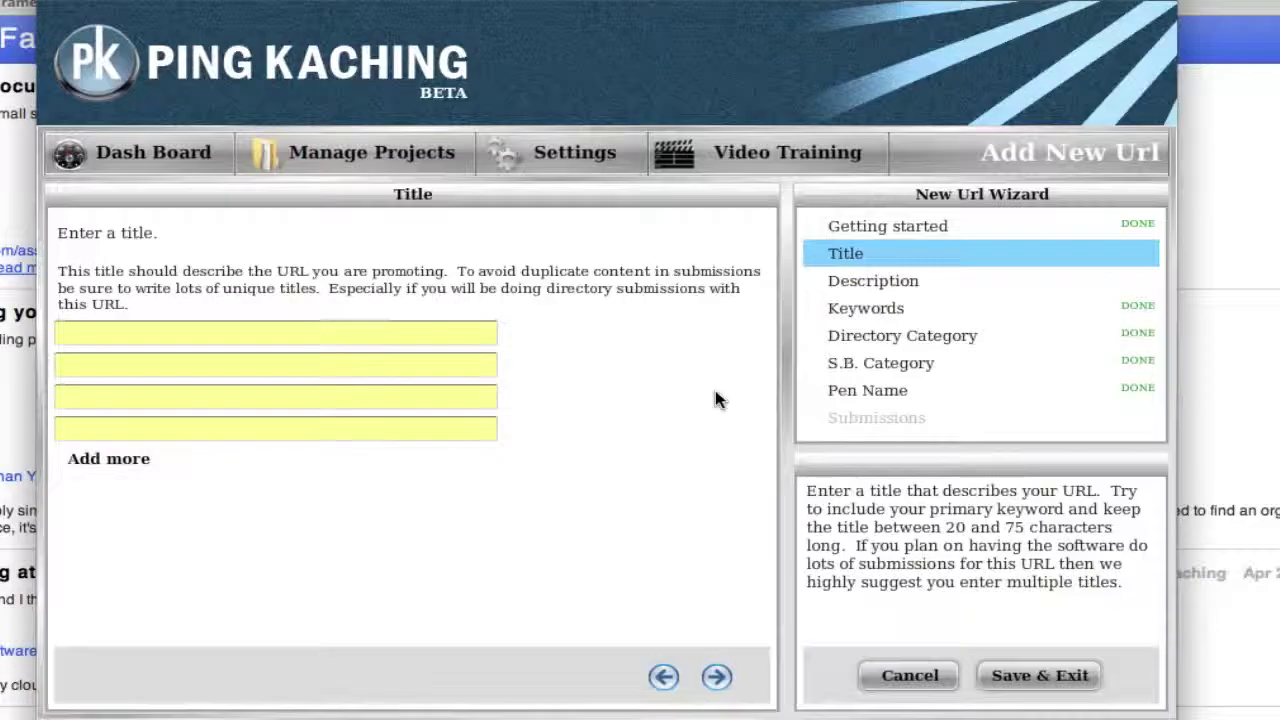
pyautogui.click(858, 232)
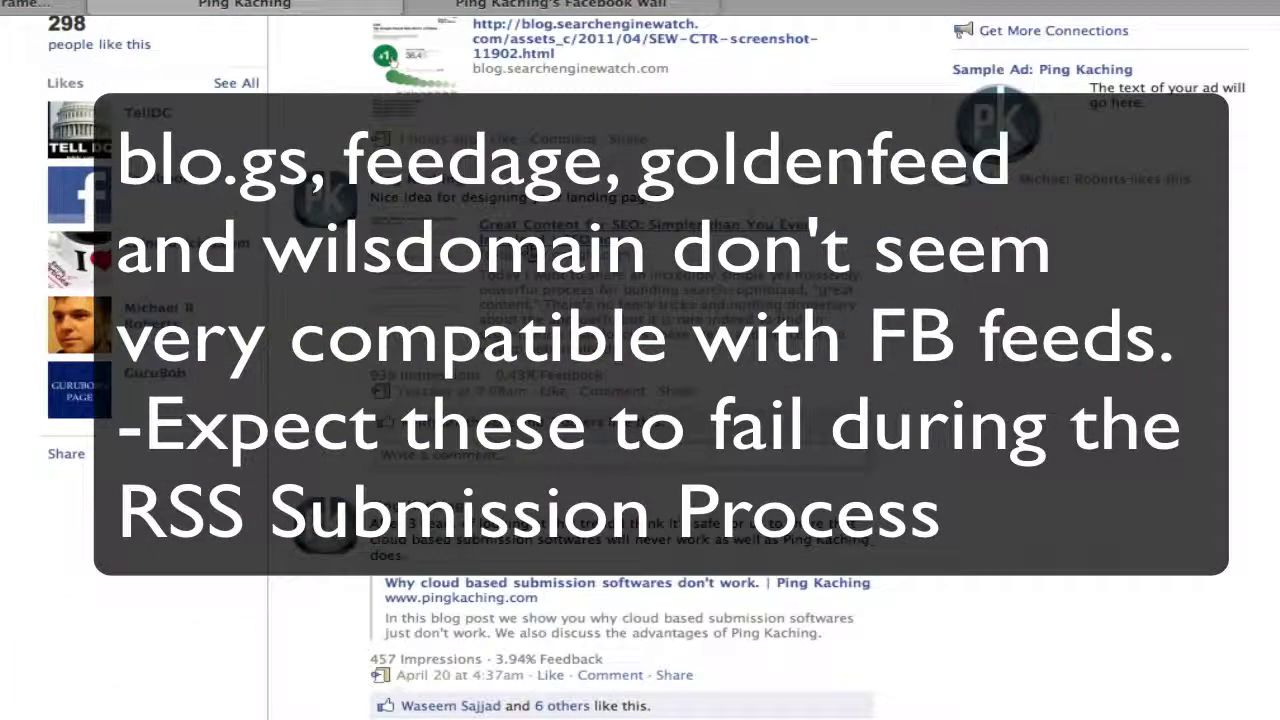
pyautogui.scroll(-5, 620, 400)
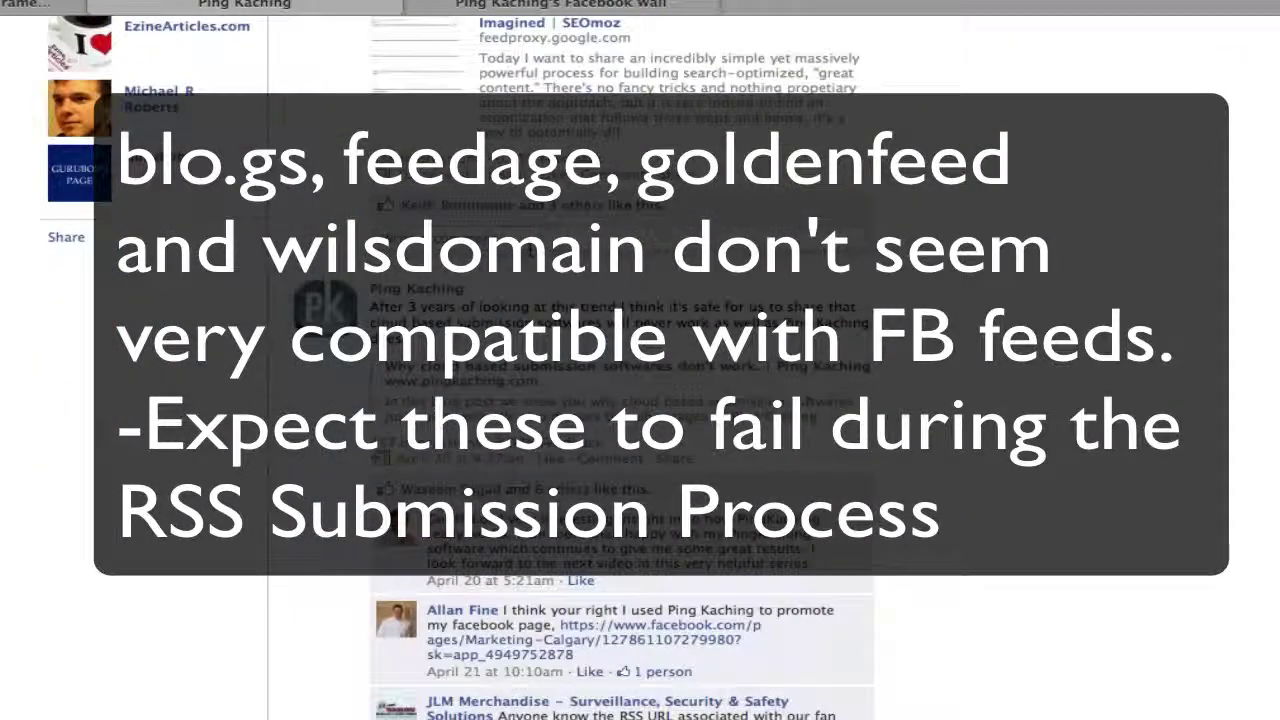